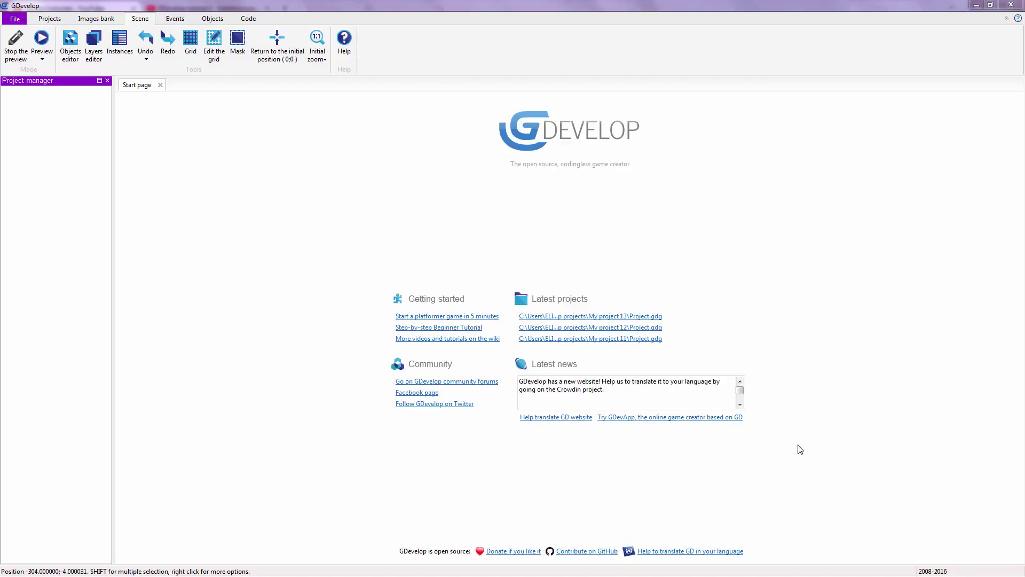
Step: Start a new Native (Windows or Linux games) project from the Empty project template, saved as My project 14
left_click(587, 224)
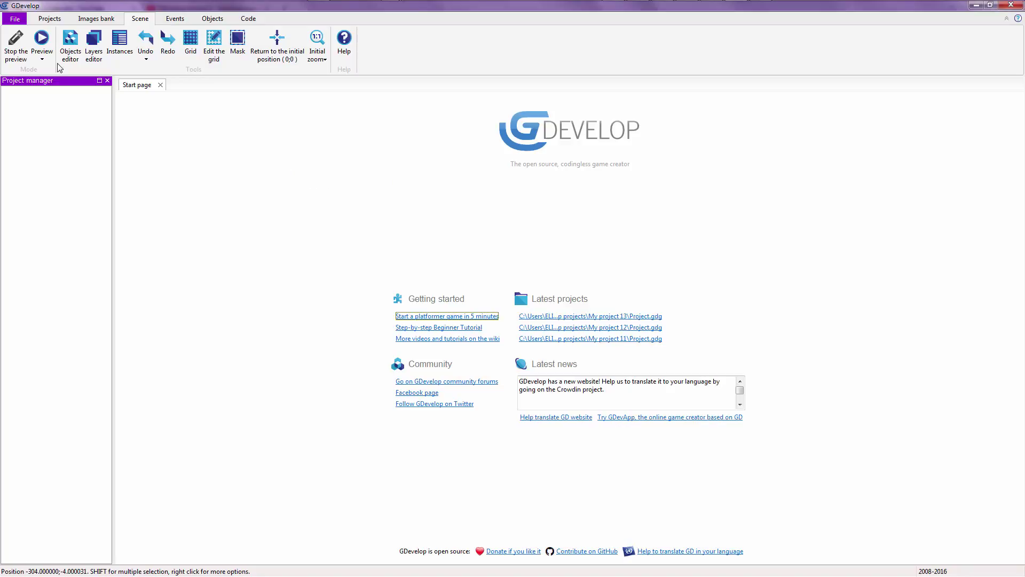
left_click(16, 19)
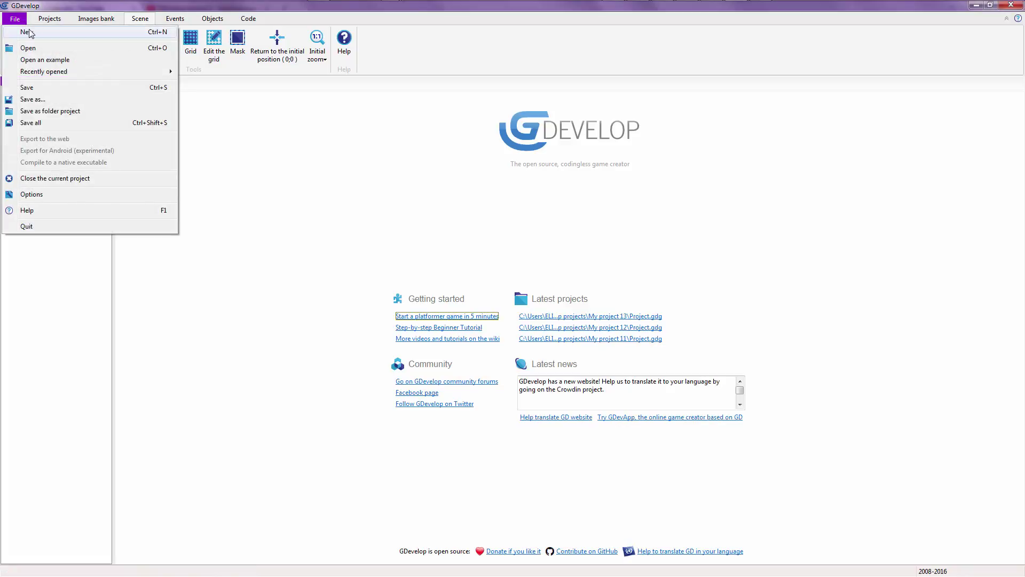
left_click(29, 33)
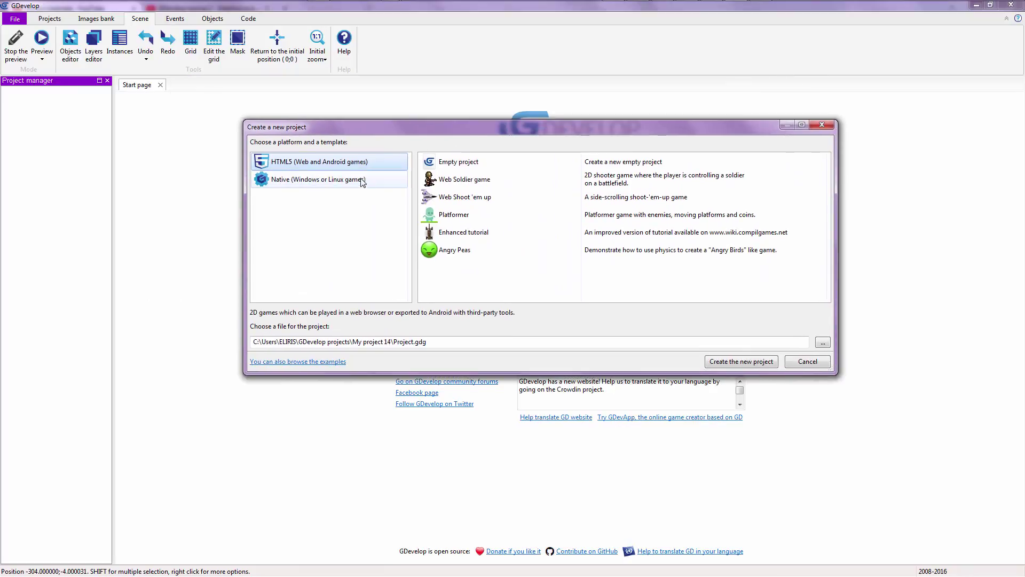
left_click(359, 180)
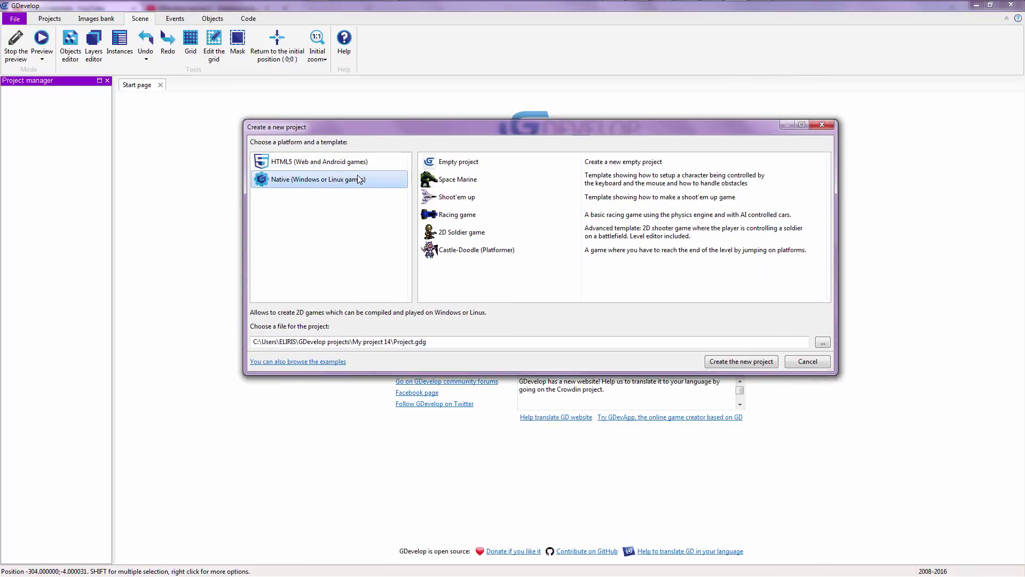
left_click(463, 166)
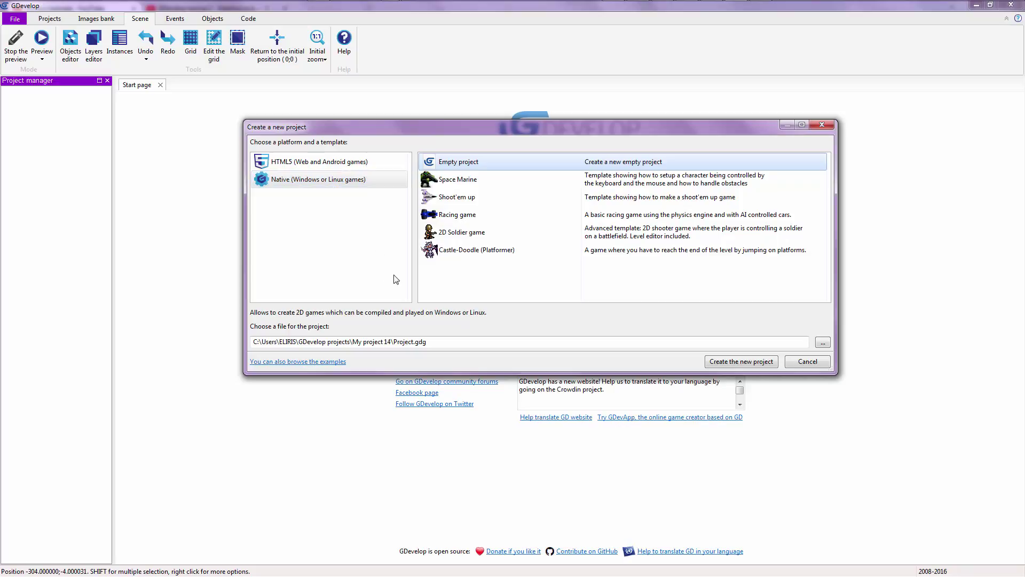
left_click(444, 341)
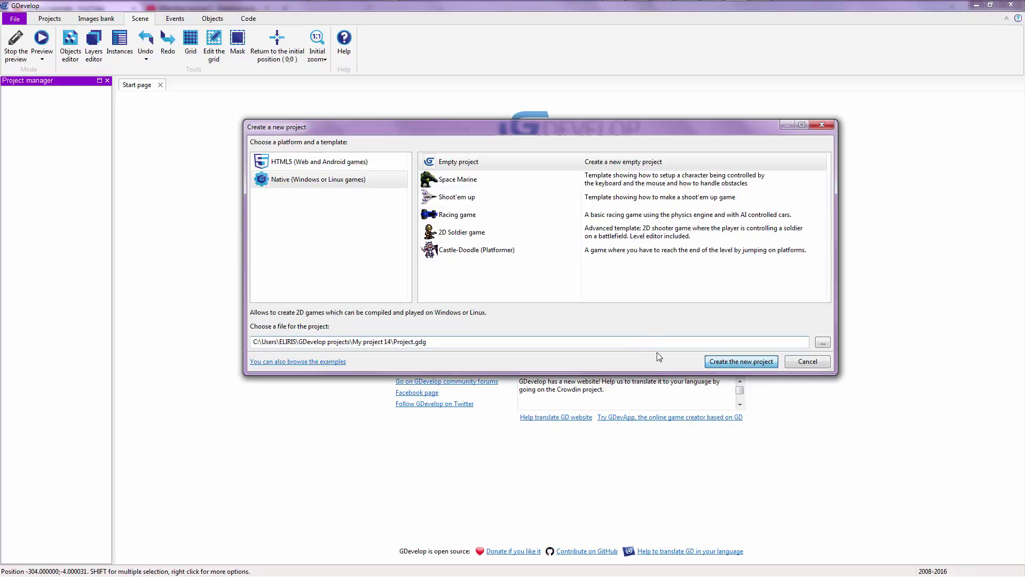
Step: Create the empty project, glance at the New scene's Events sheet, then return to the scene layout
left_click(739, 361)
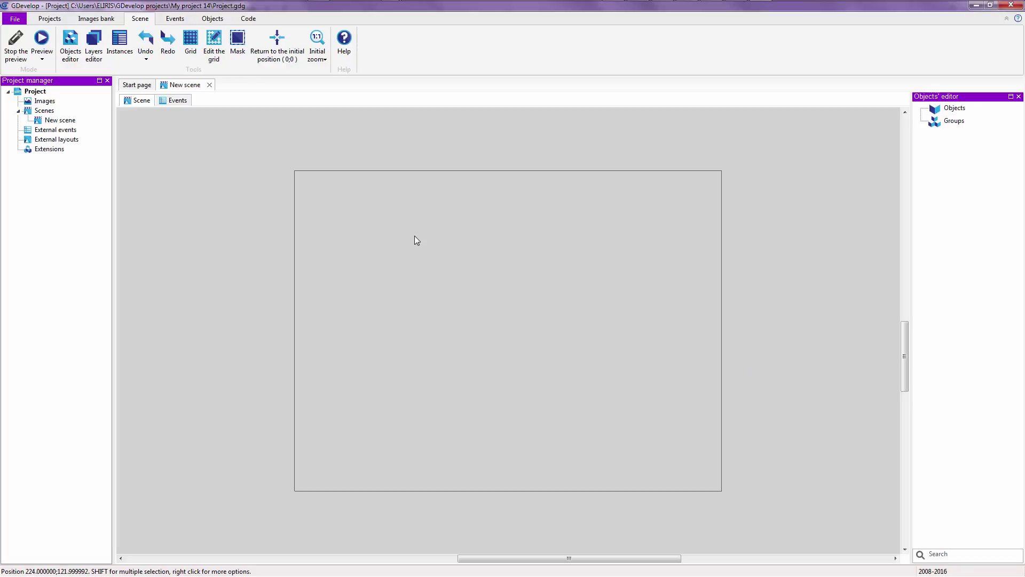
left_click_drag(279, 159, 750, 521)
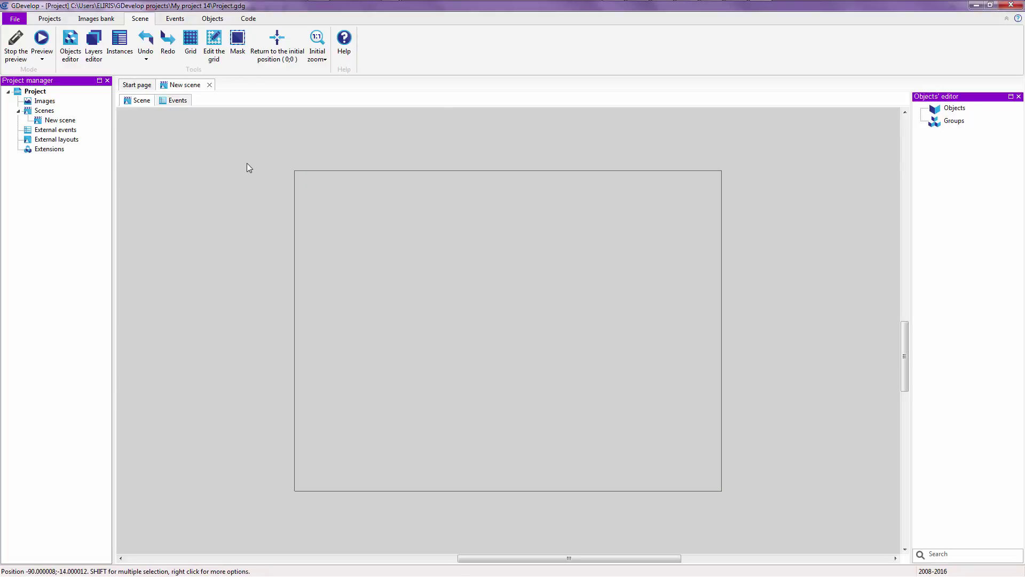
left_click(164, 103)
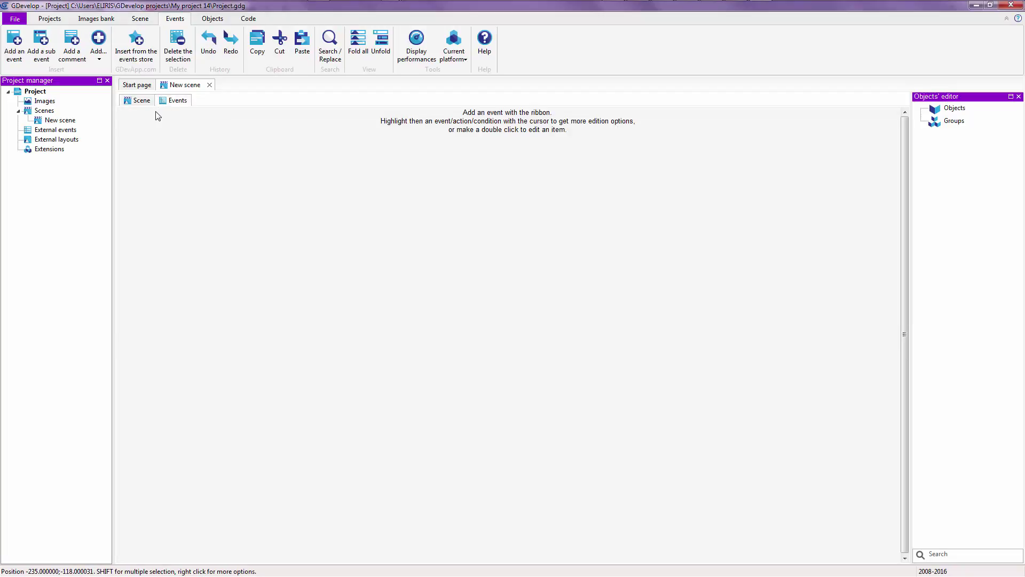
left_click(140, 103)
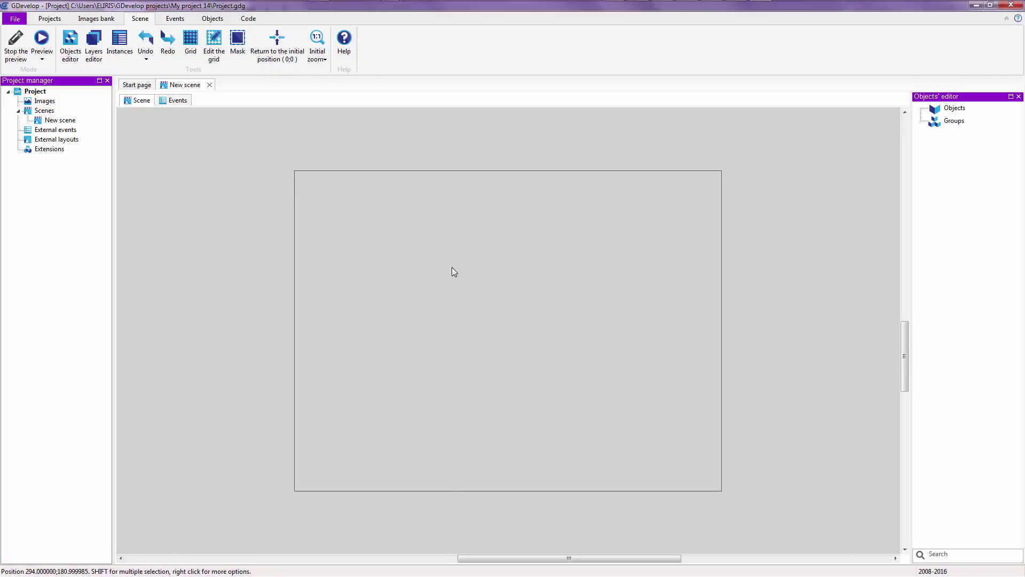
Step: Insert a new object, comparing Shape painter, Particles emitter, Sprite, Tiled Sprite, Text entry and Text types
right_click(491, 286)
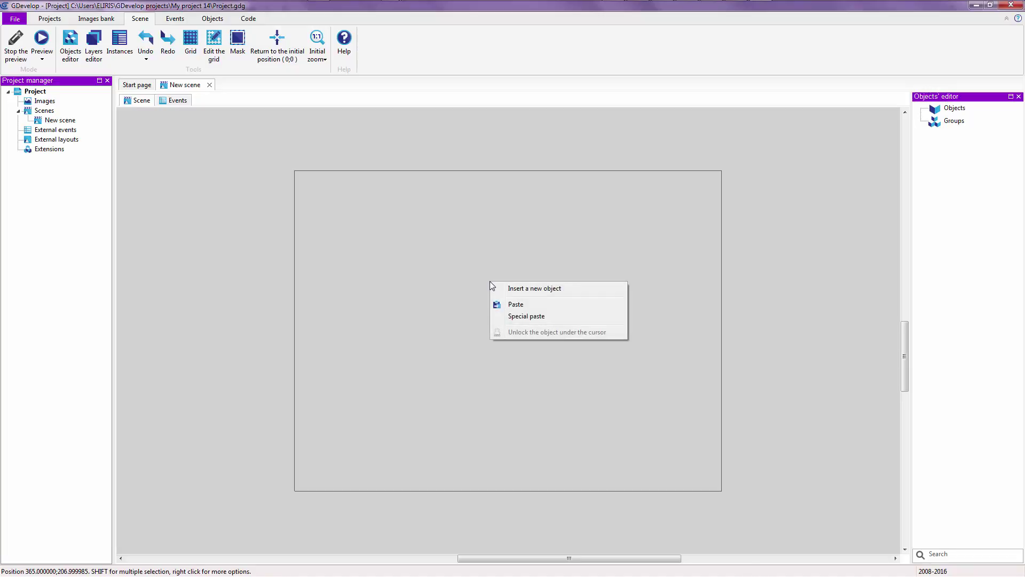
left_click(522, 289)
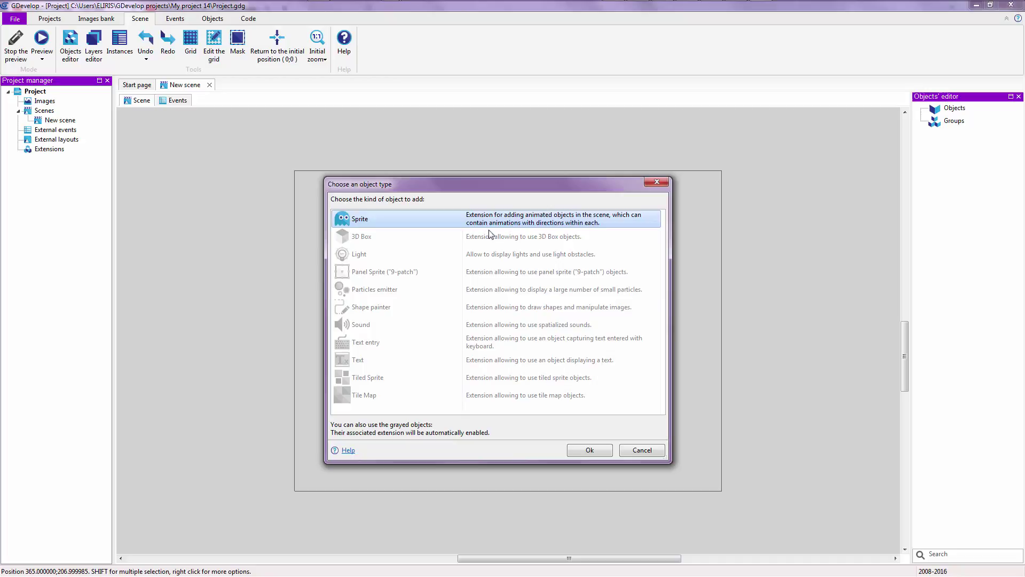
left_click(508, 303)
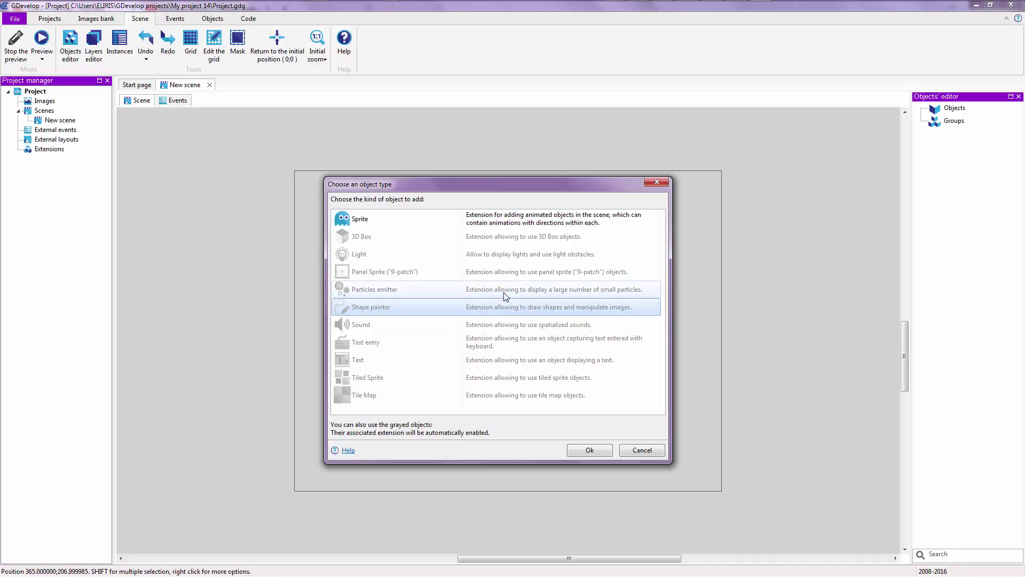
left_click(505, 291)
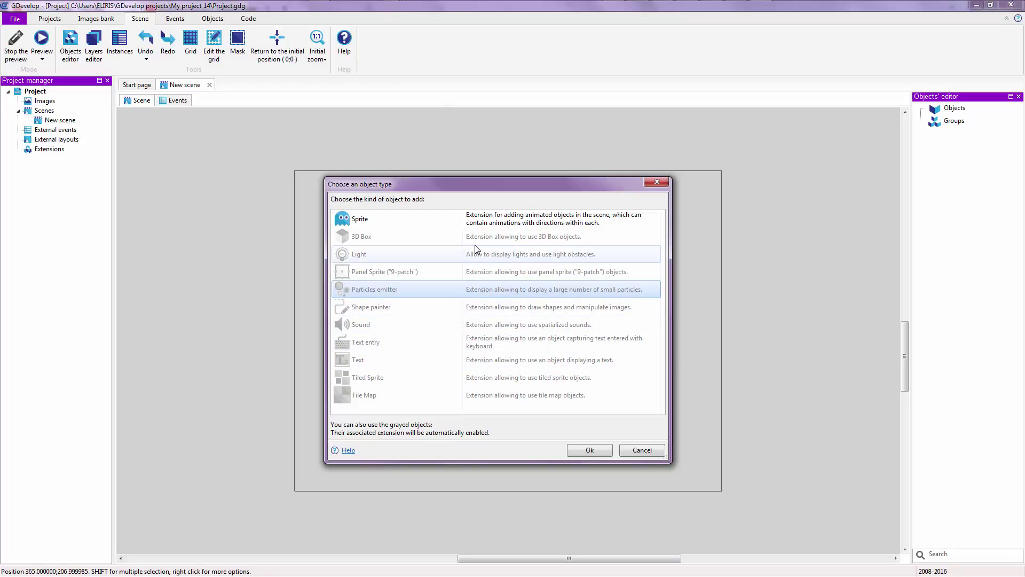
left_click(476, 223)
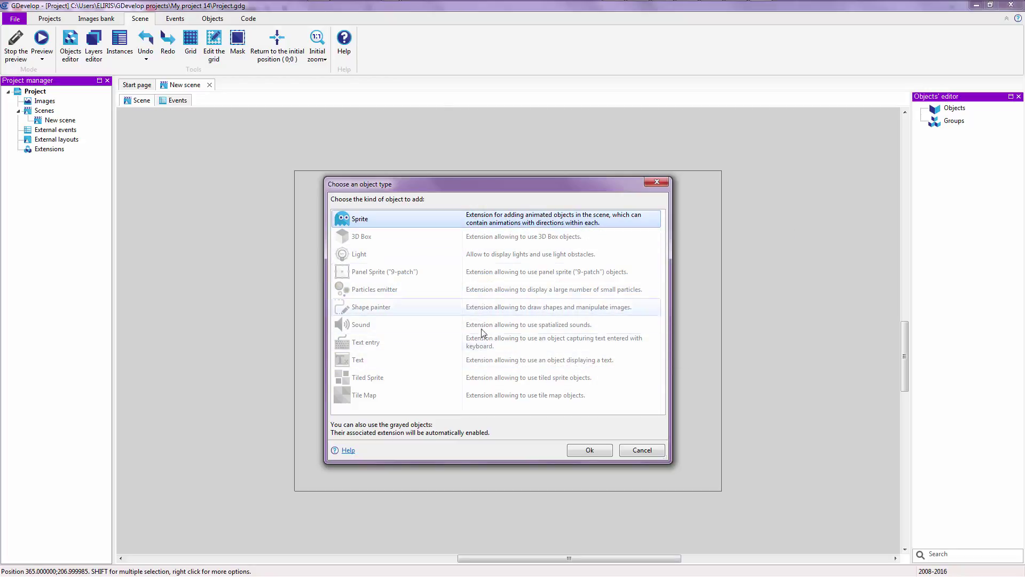
left_click(495, 380)
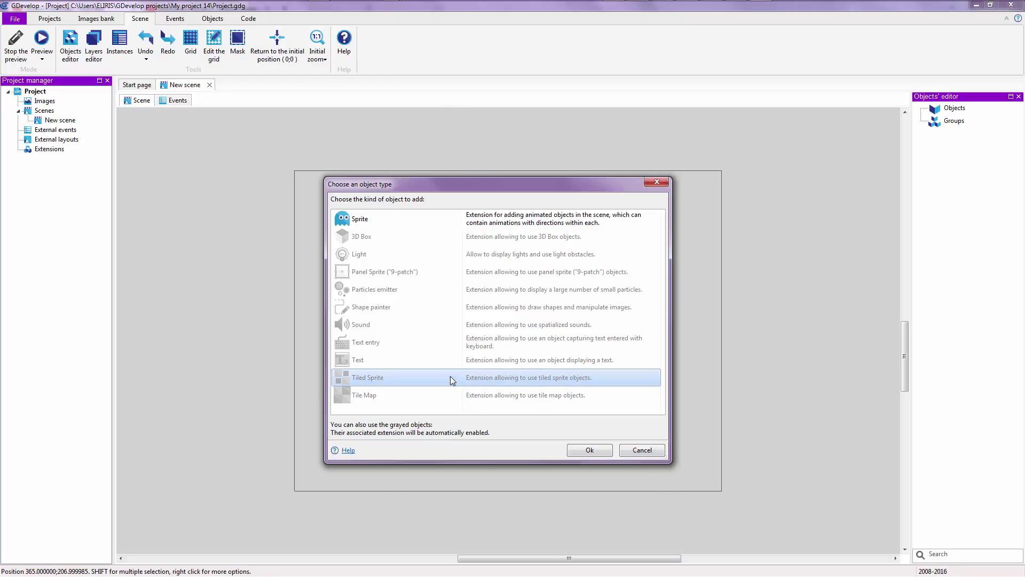
left_click(469, 346)
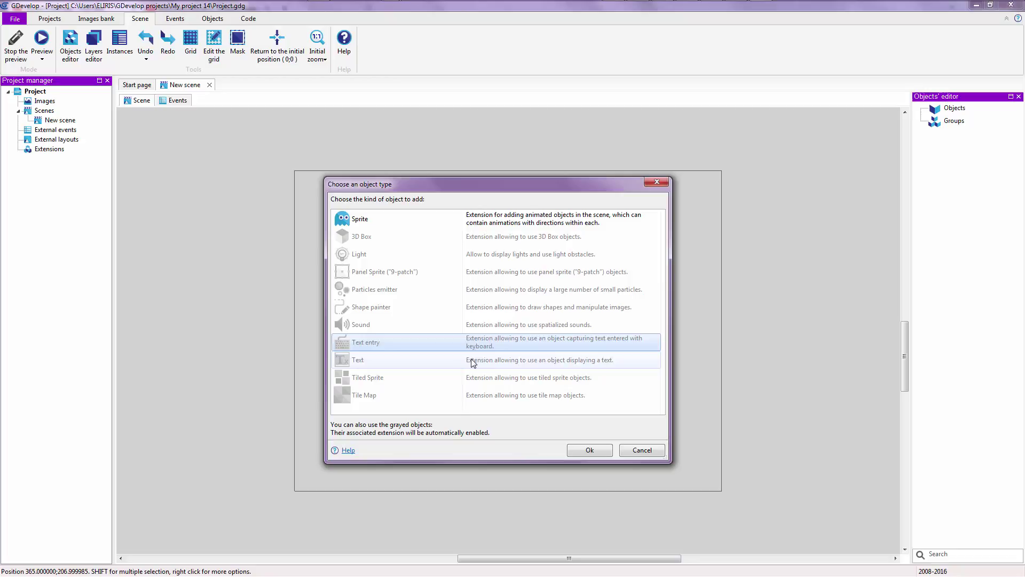
left_click(473, 363)
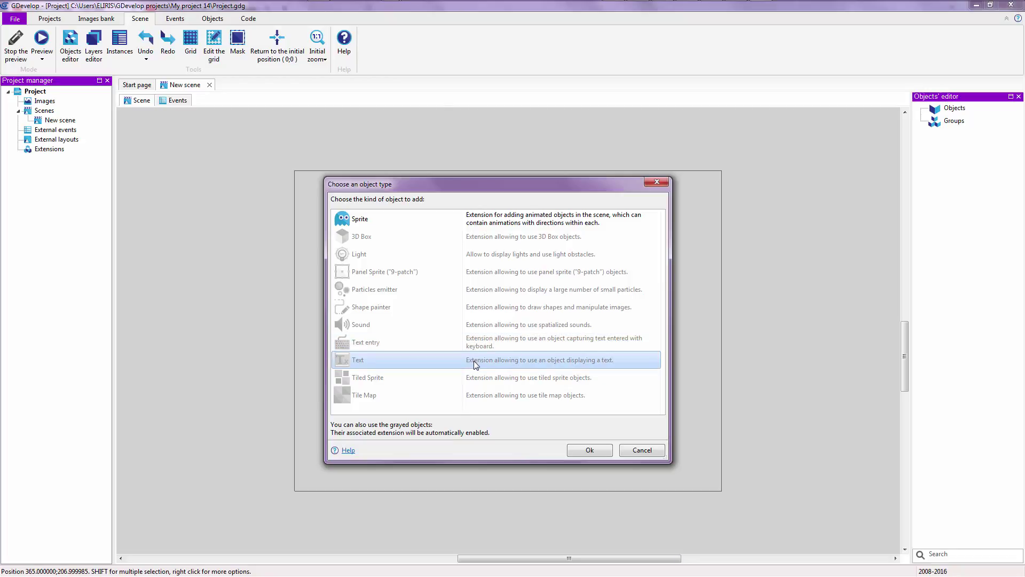
Step: Create a new Sprite object and begin adding an animation image from a file
double_click(422, 227)
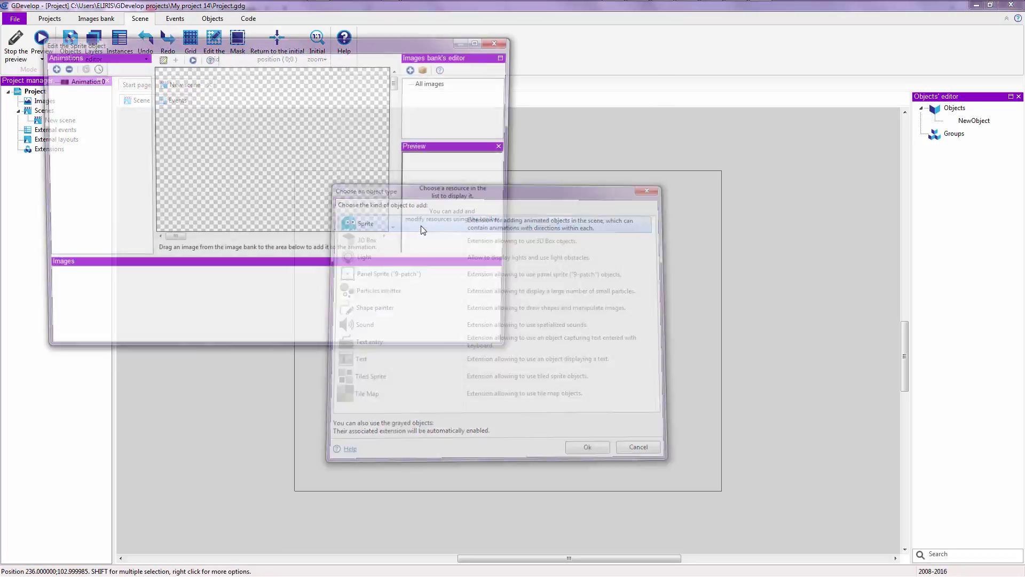
left_click_drag(310, 44, 567, 166)
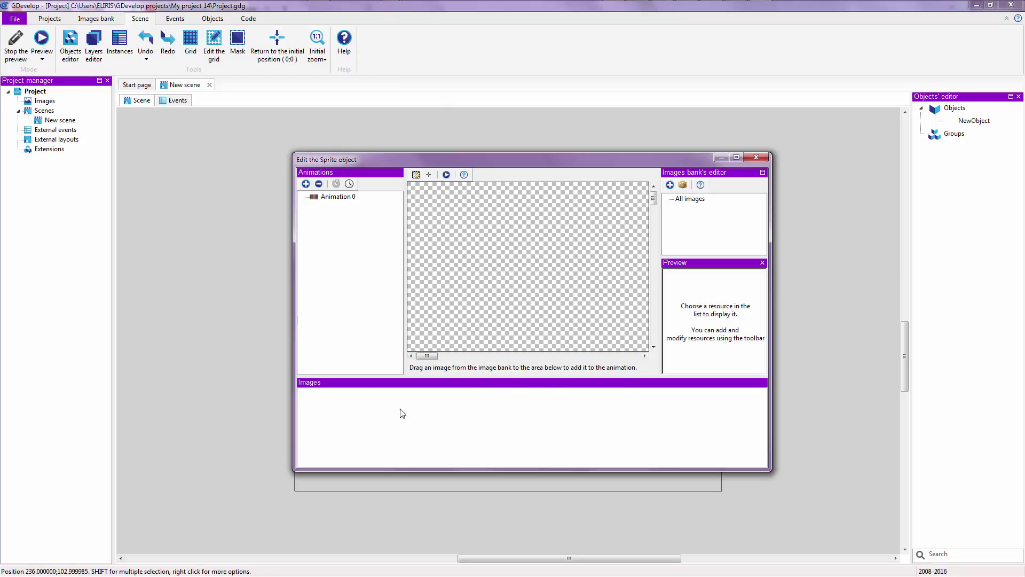
right_click(340, 413)
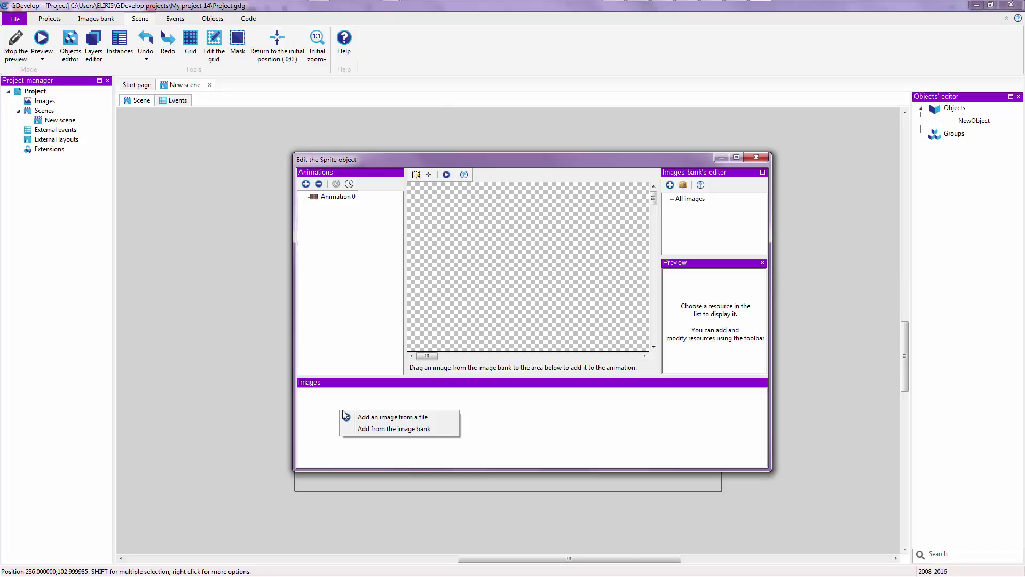
left_click(379, 418)
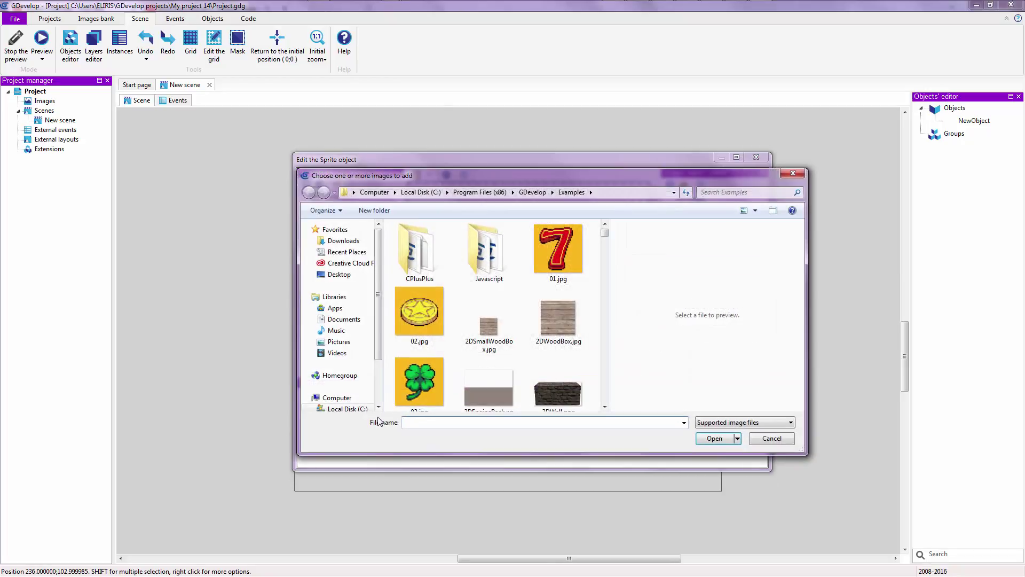
Step: Browse the GDevelop Examples images and add TopDownSoldier.png as Animation 0's first frame
left_click(551, 264)
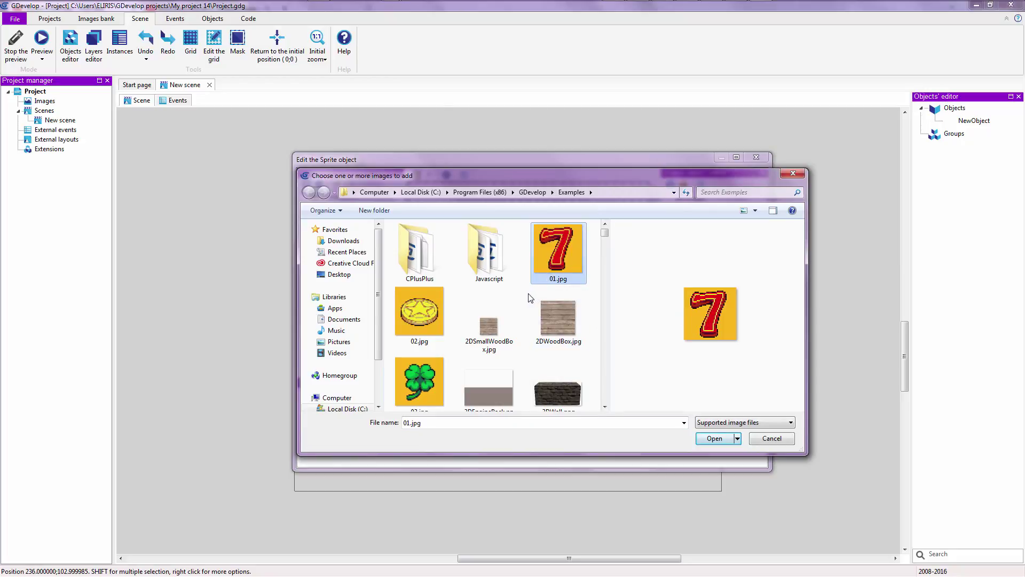
scroll(530, 297, "down", 10)
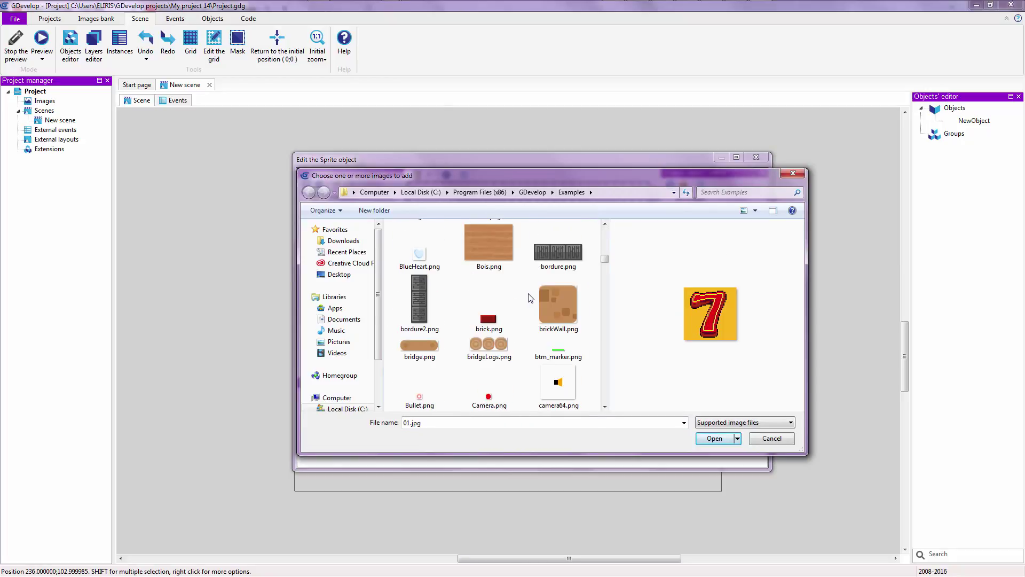
scroll(530, 298, "up", 8)
scroll(530, 298, "down", 5)
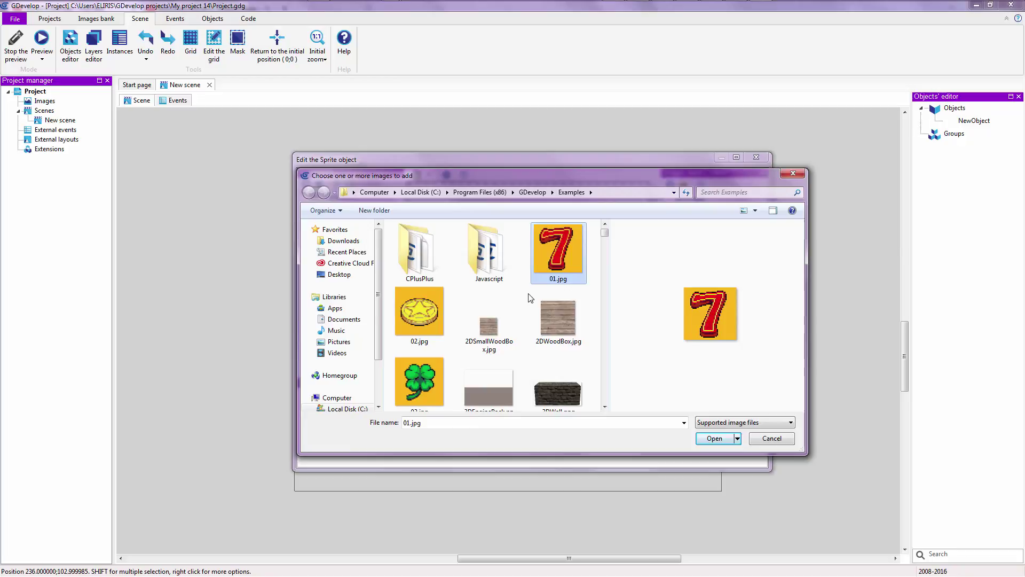
scroll(530, 298, "up", 4)
scroll(530, 297, "down", 5)
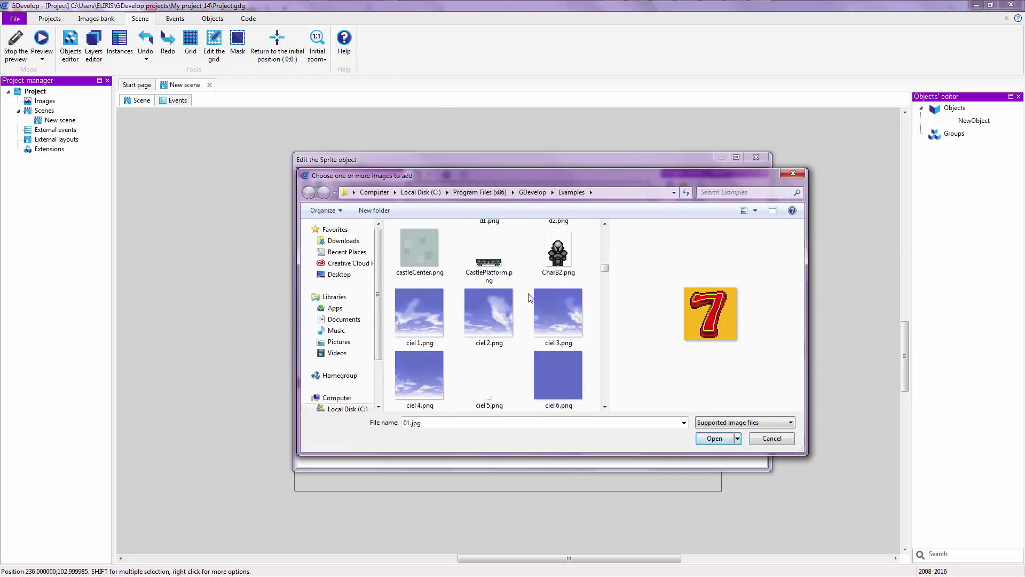
scroll(543, 275, "up", 2)
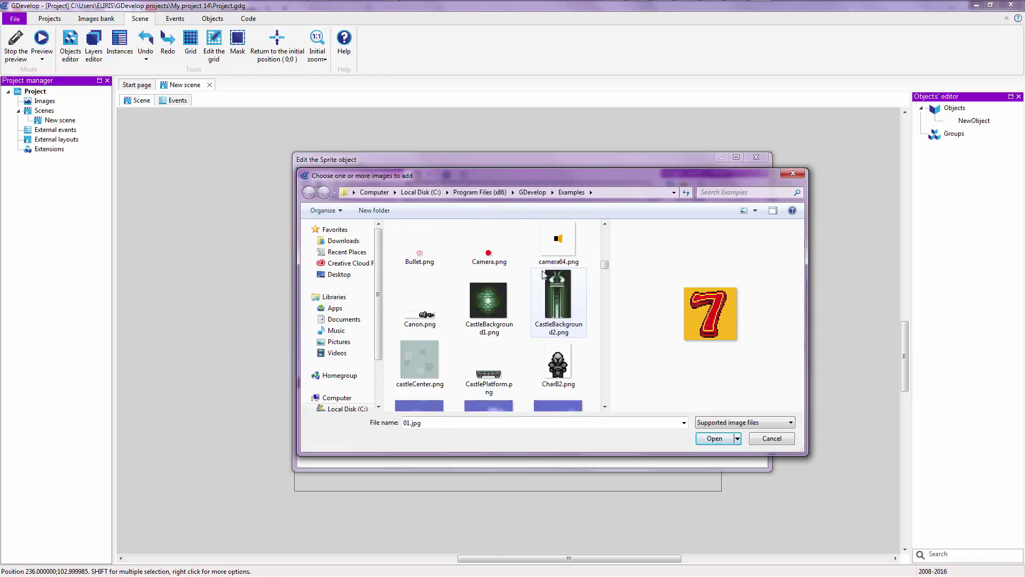
scroll(543, 275, "down", 15)
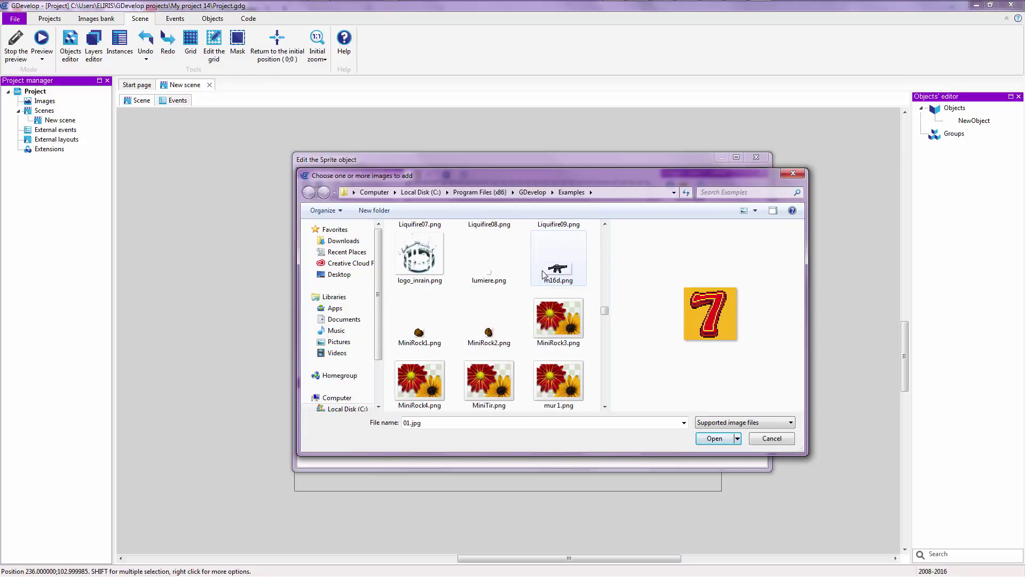
scroll(543, 275, "down", 9)
scroll(543, 275, "down", 12)
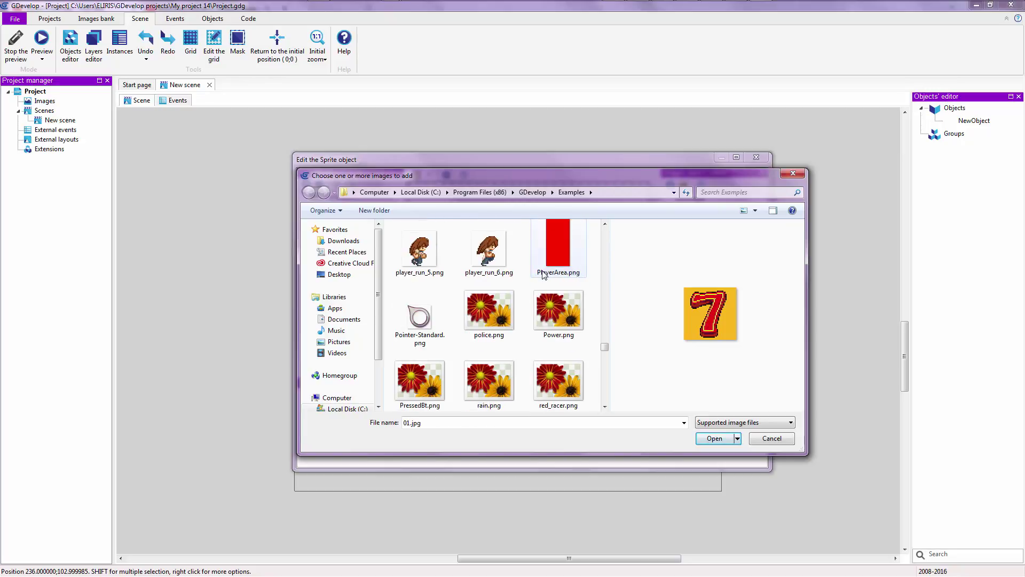
scroll(550, 296, "down", 12)
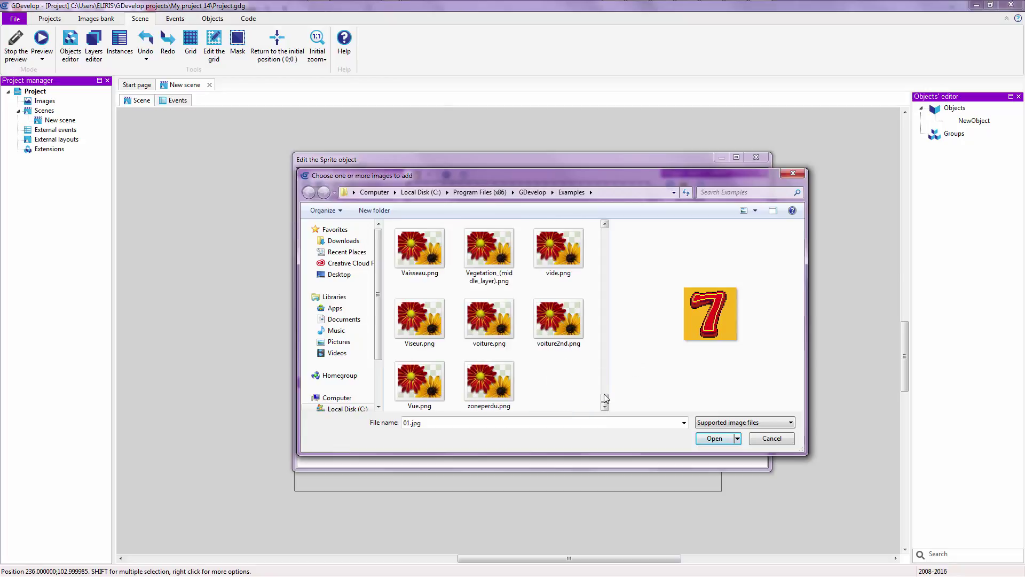
left_click_drag(605, 396, 604, 389)
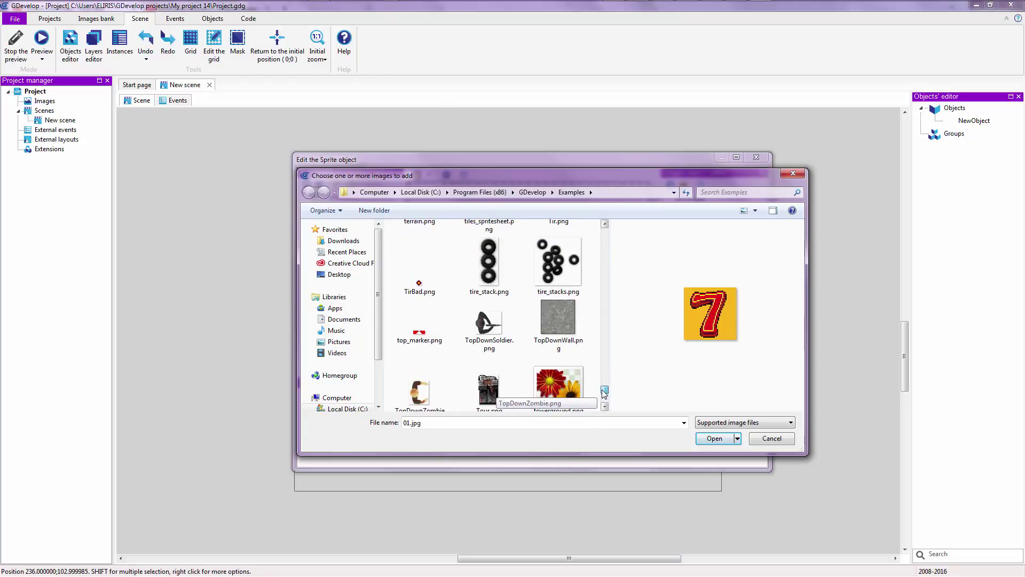
left_click(498, 326)
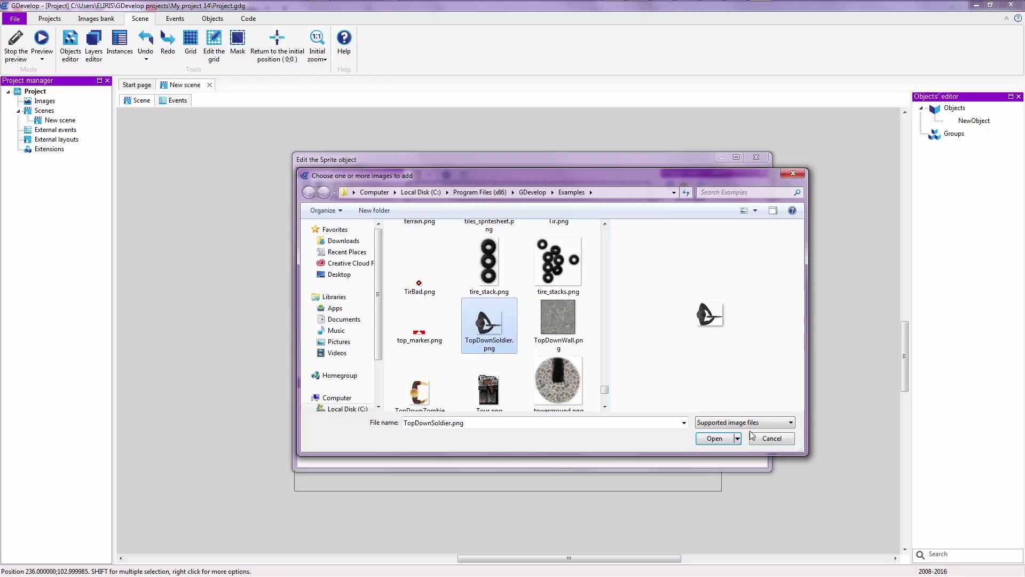
left_click(727, 438)
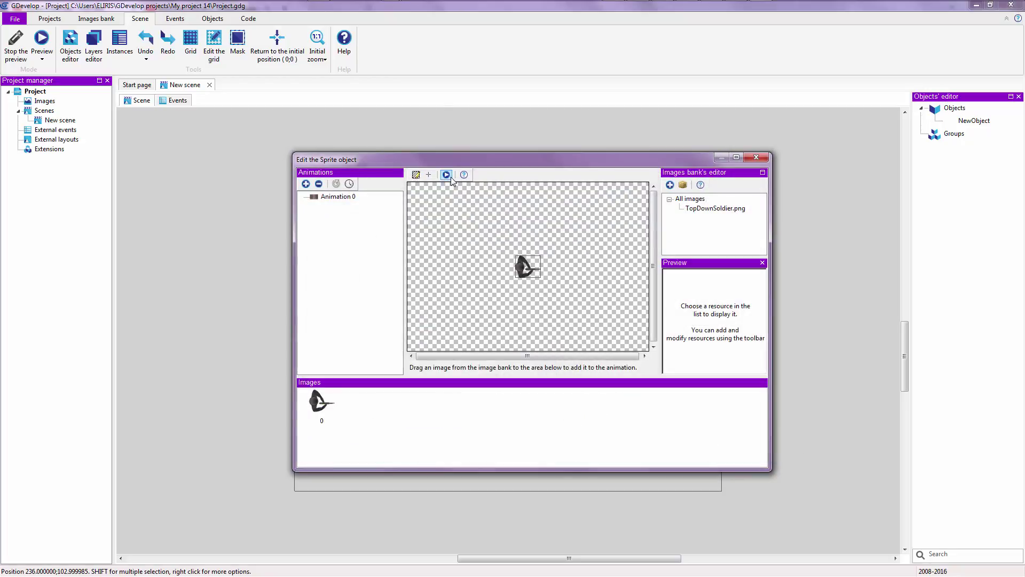
Step: Close the sprite editor and drag the soldier instance slightly lower on the scene
left_click(756, 158)
left_click(756, 158)
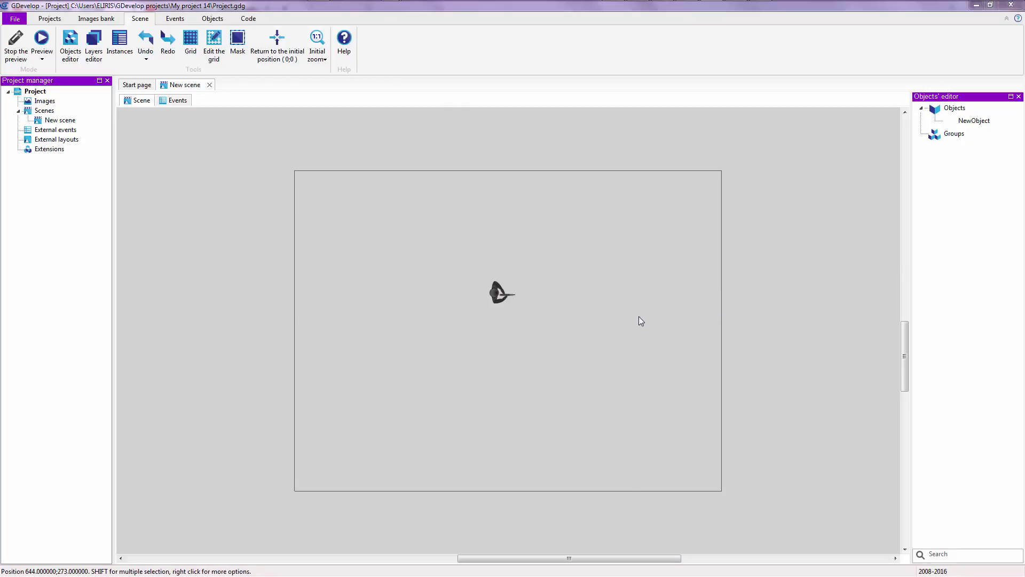
left_click(497, 296)
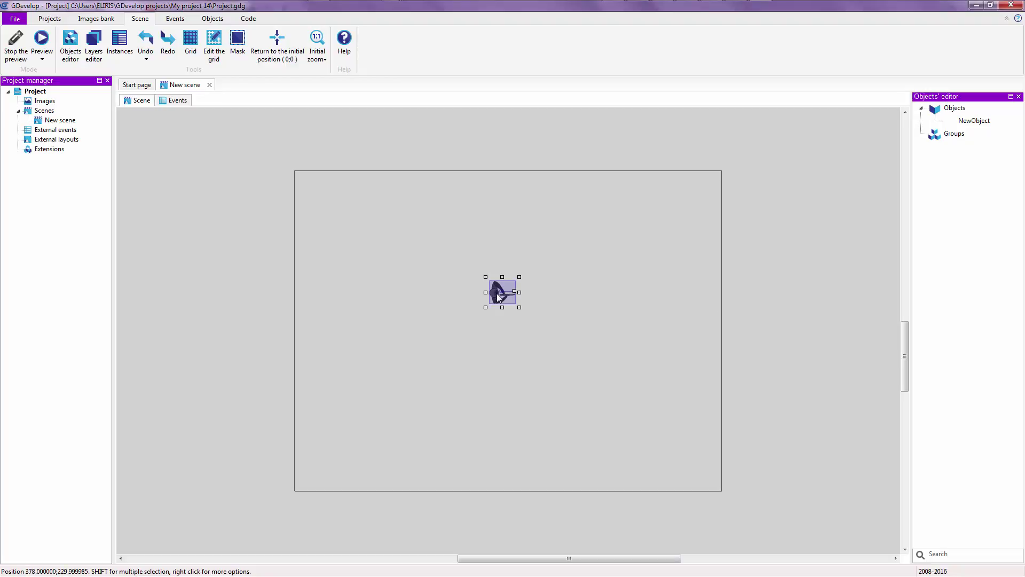
left_click(556, 270)
left_click_drag(496, 295, 508, 331)
left_click(533, 294)
Step: Preview the scene, stop it, and drag the soldier back up toward the centre
left_click(43, 38)
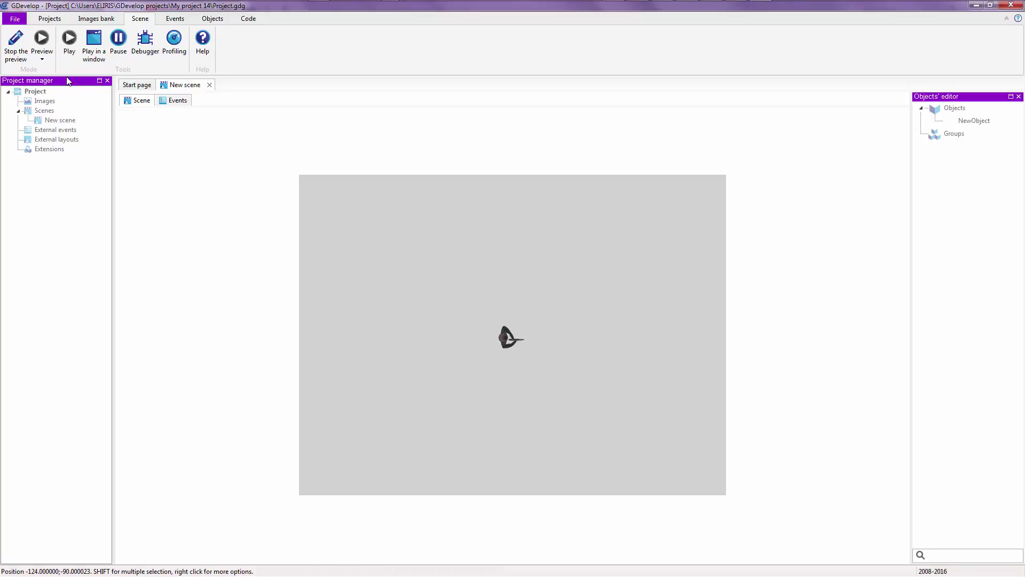
left_click(16, 45)
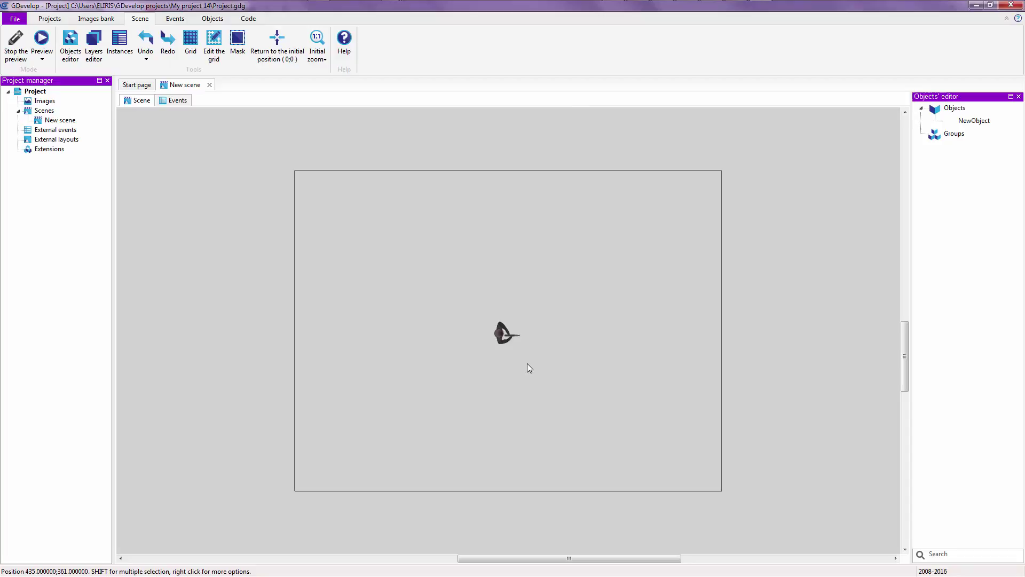
left_click_drag(493, 332, 504, 296)
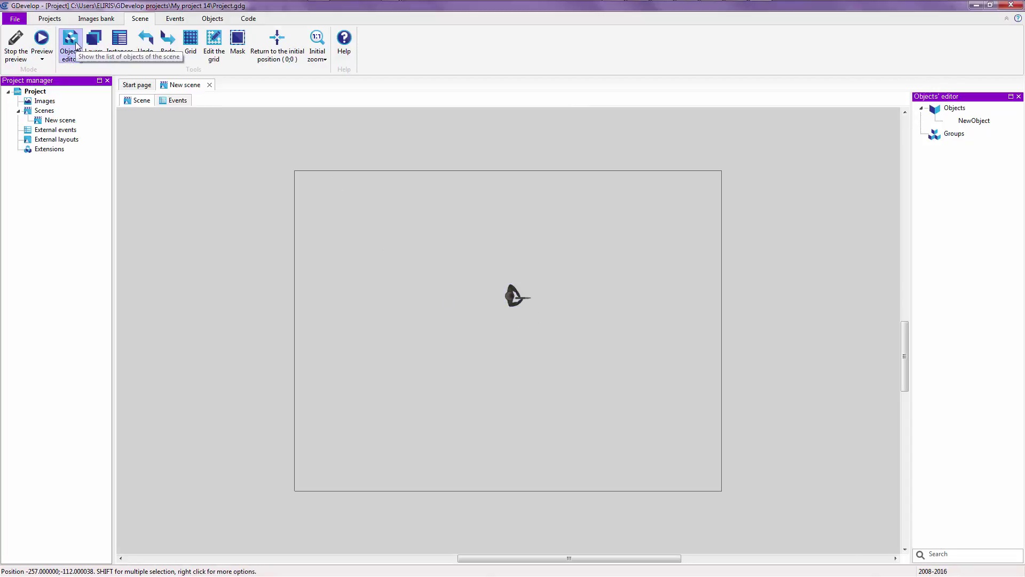
Step: Select NewObject and check the Layers editor, which holds only the Base layer
left_click(978, 121)
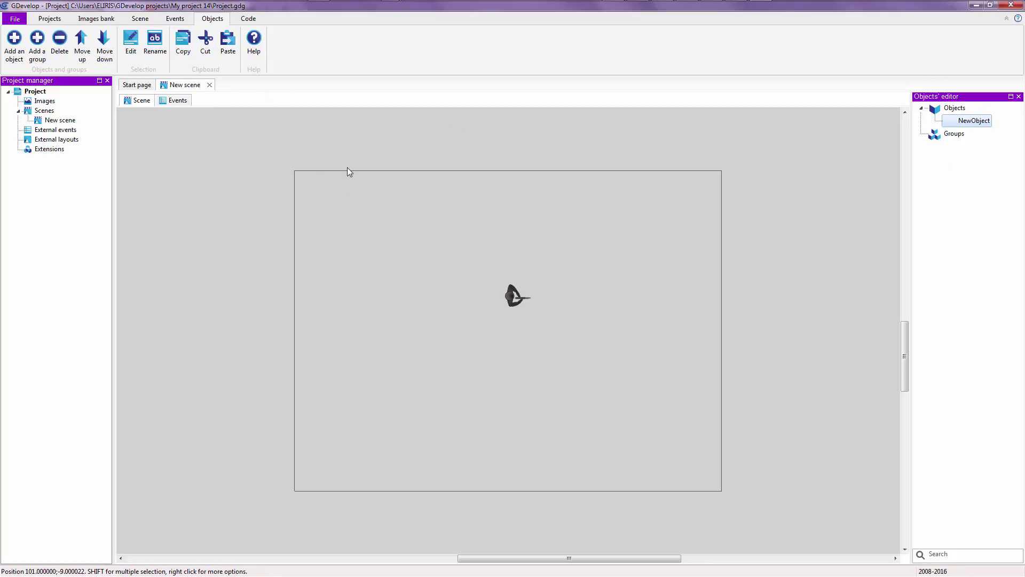
left_click(428, 287)
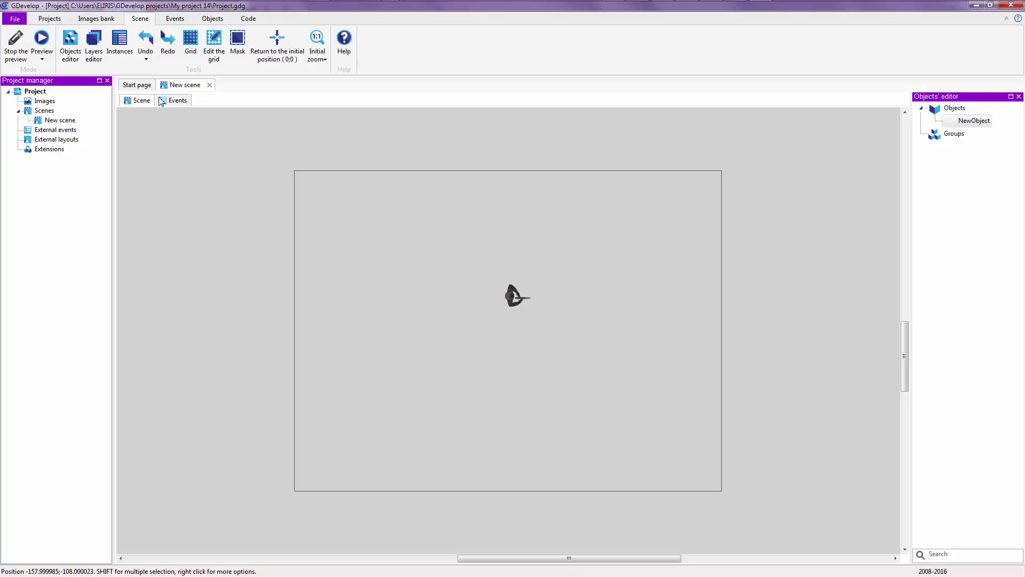
left_click(103, 47)
left_click_drag(161, 45, 223, 199)
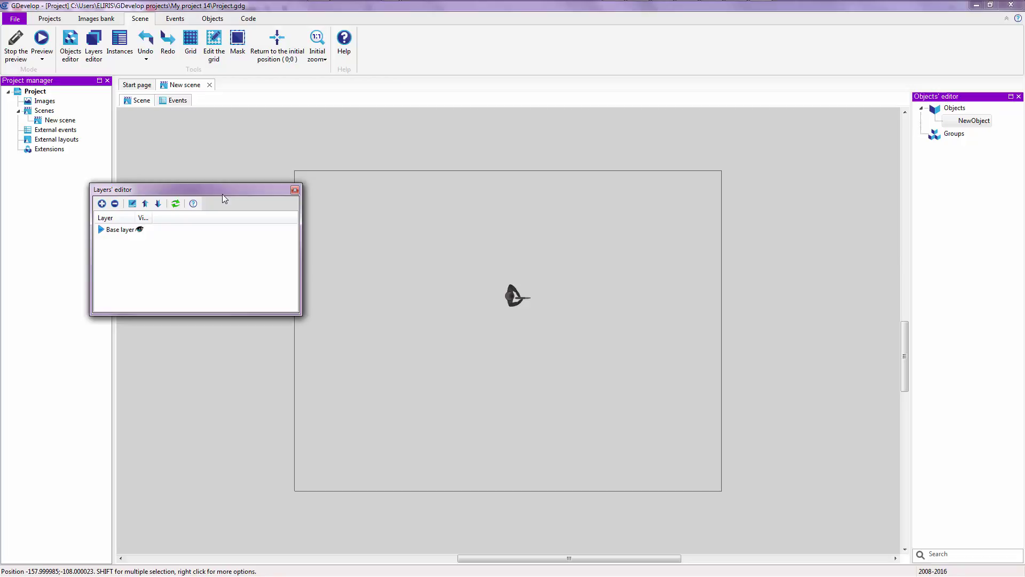
left_click(295, 190)
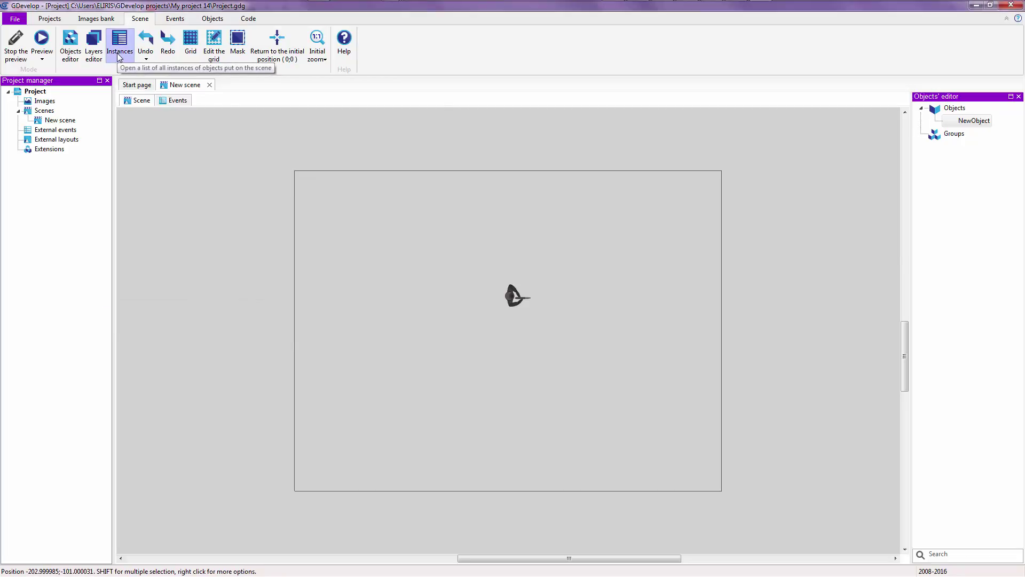
left_click(119, 56)
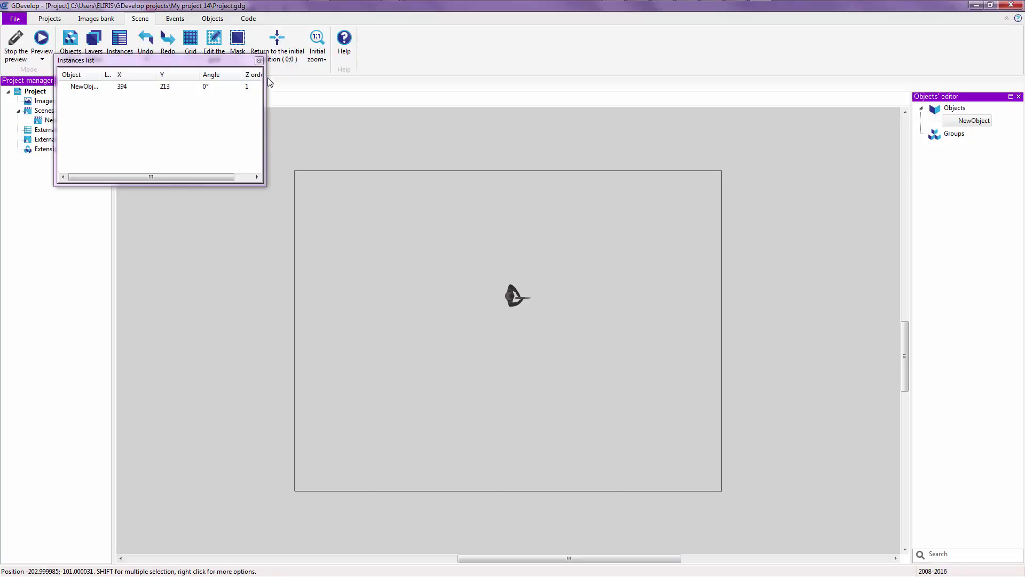
left_click_drag(257, 67, 288, 171)
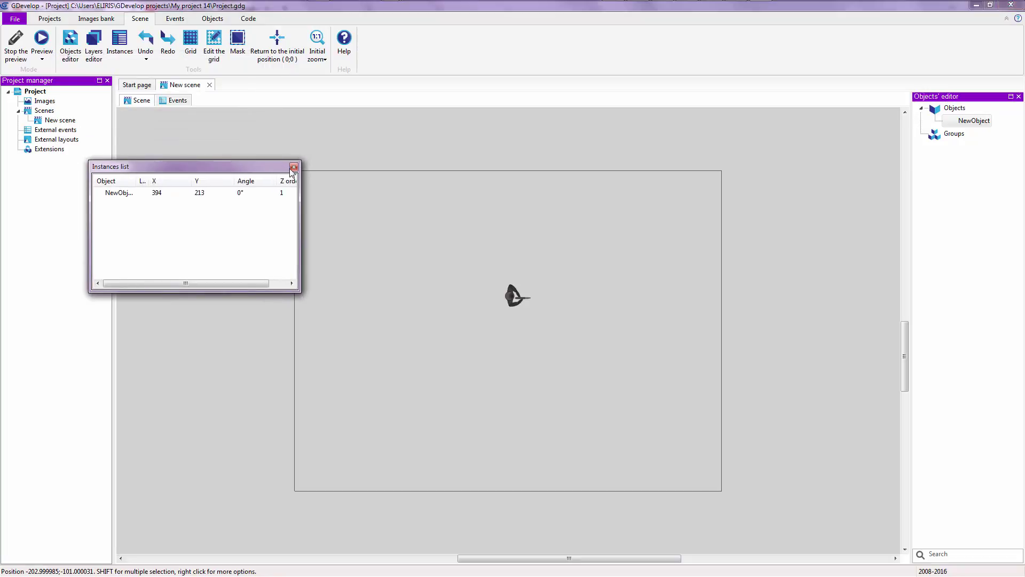
left_click(975, 120)
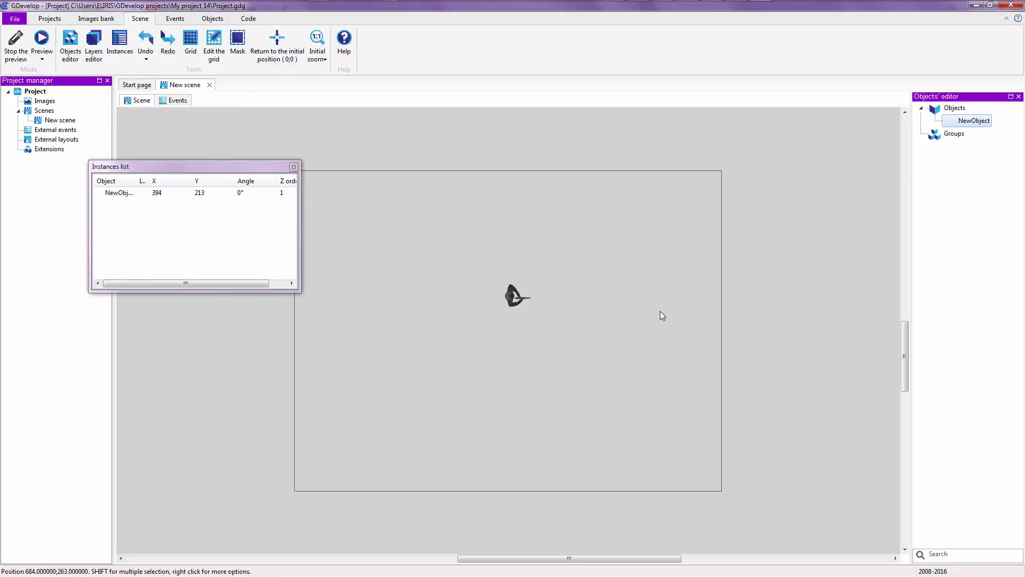
left_click(294, 167)
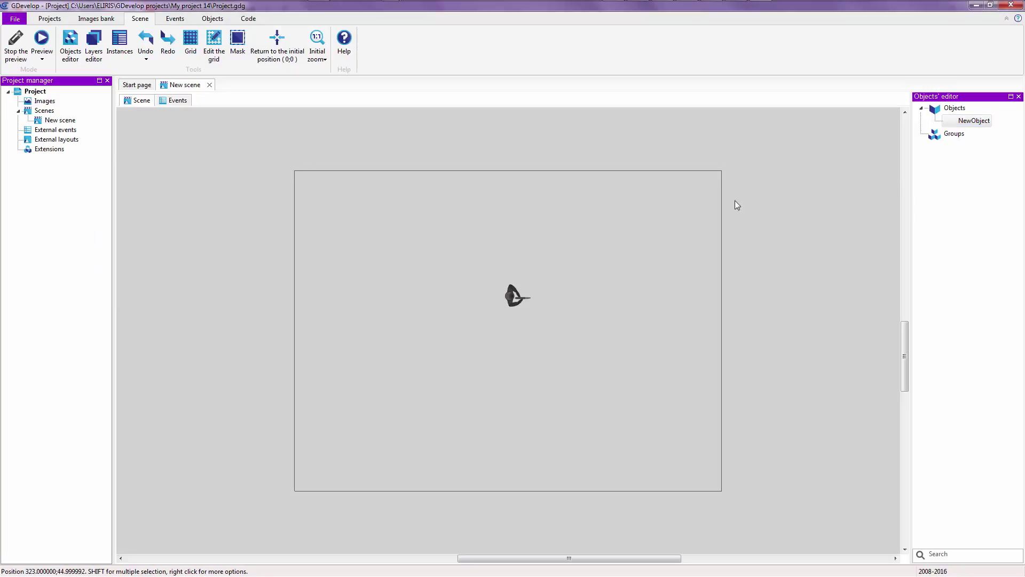
left_click(963, 124)
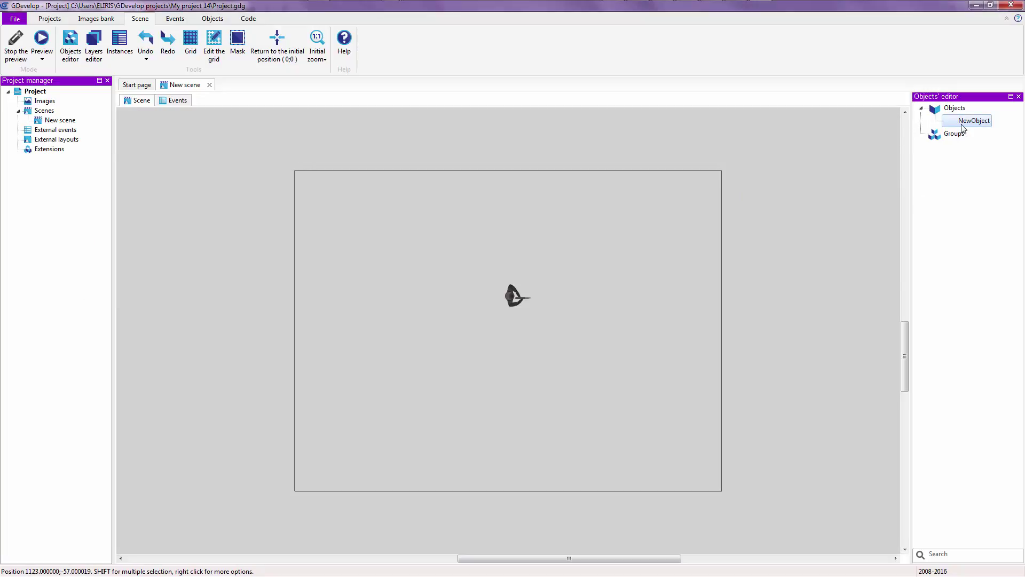
right_click(963, 128)
left_click_drag(972, 121, 685, 240)
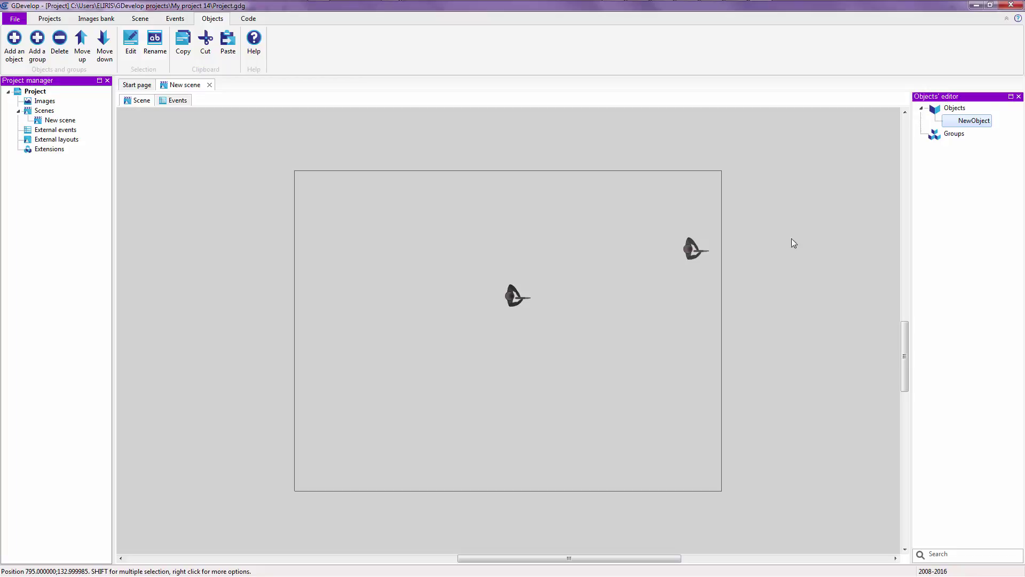
left_click(334, 130)
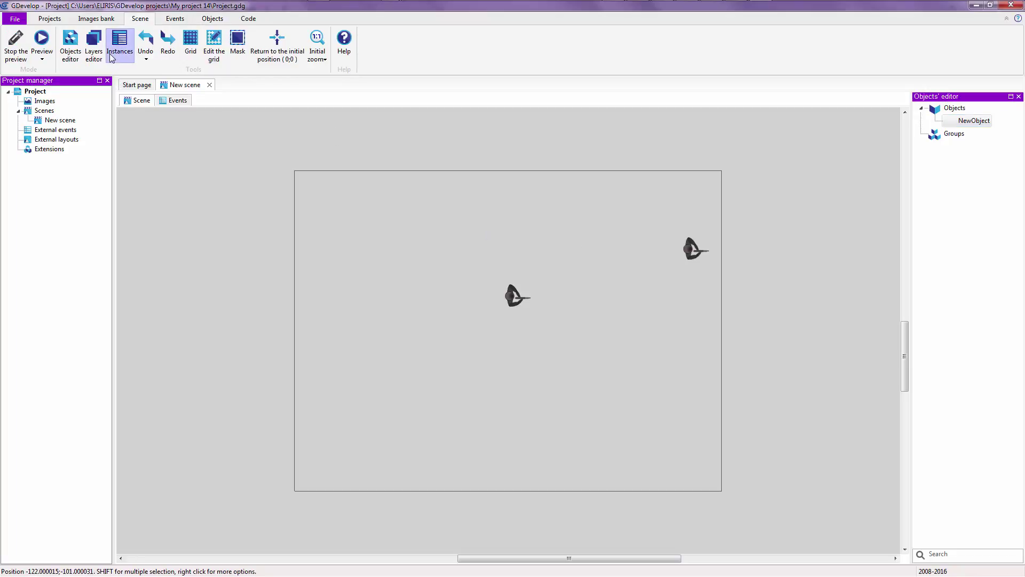
left_click(118, 48)
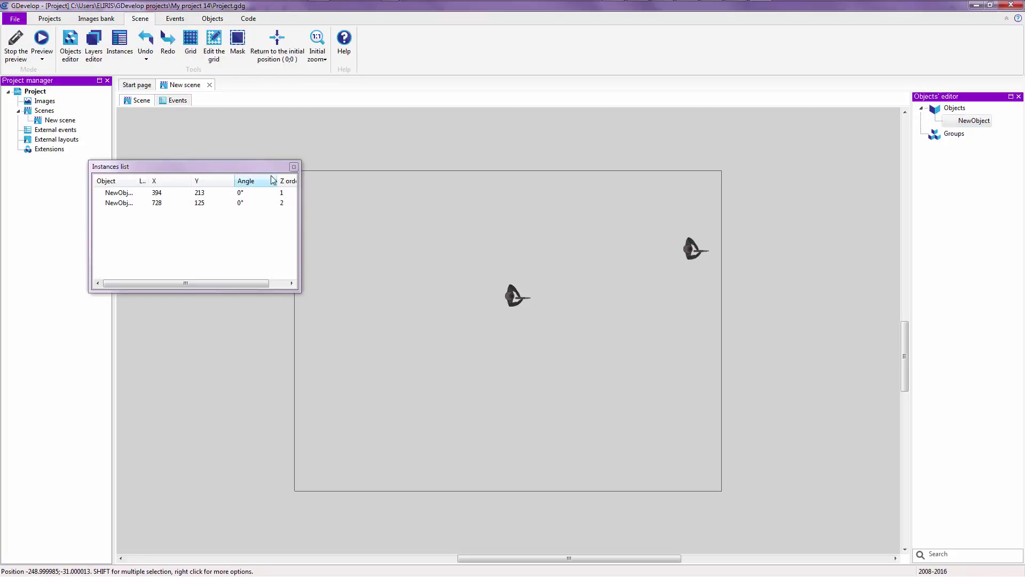
left_click(293, 167)
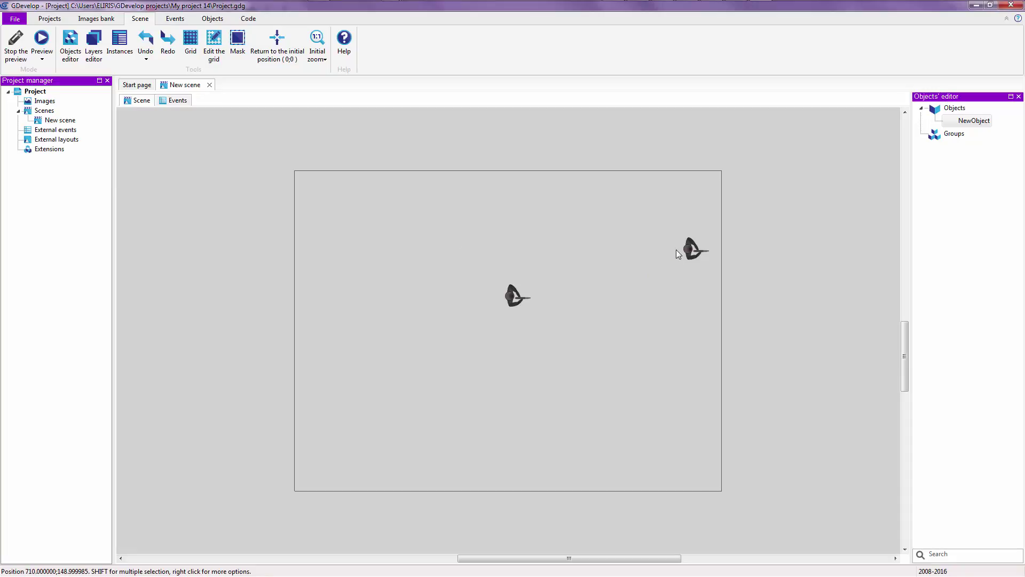
key("Delete")
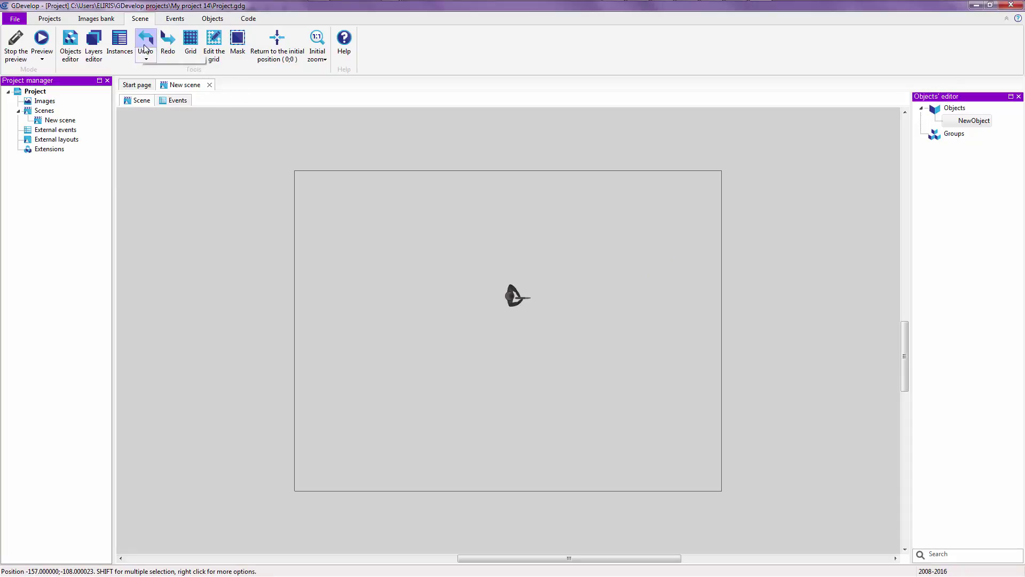
Step: Snap the soldier to the 32-pixel grid just below and left of centre, then hide the grid
left_click(214, 42)
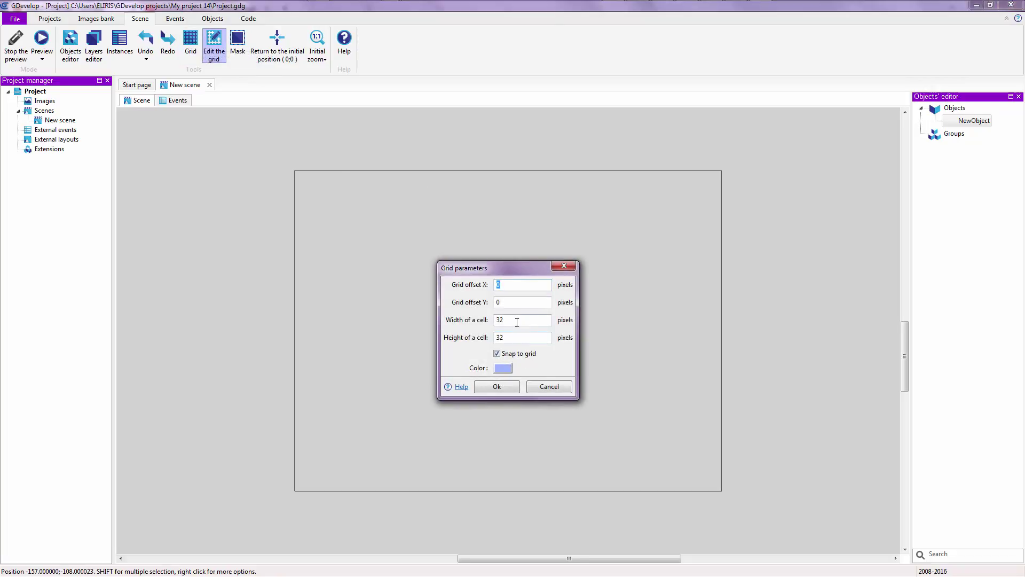
left_click(509, 391)
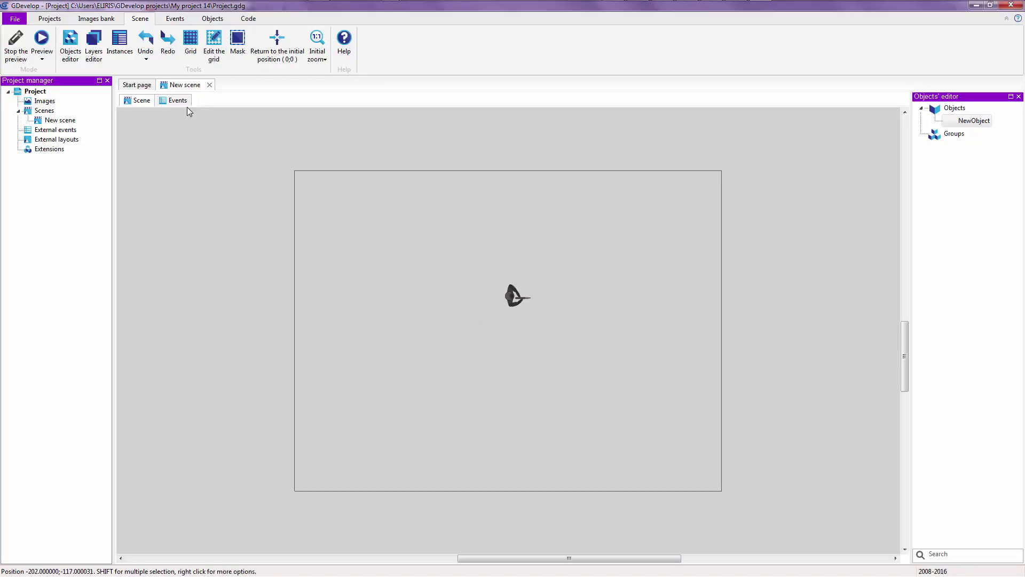
left_click(190, 43)
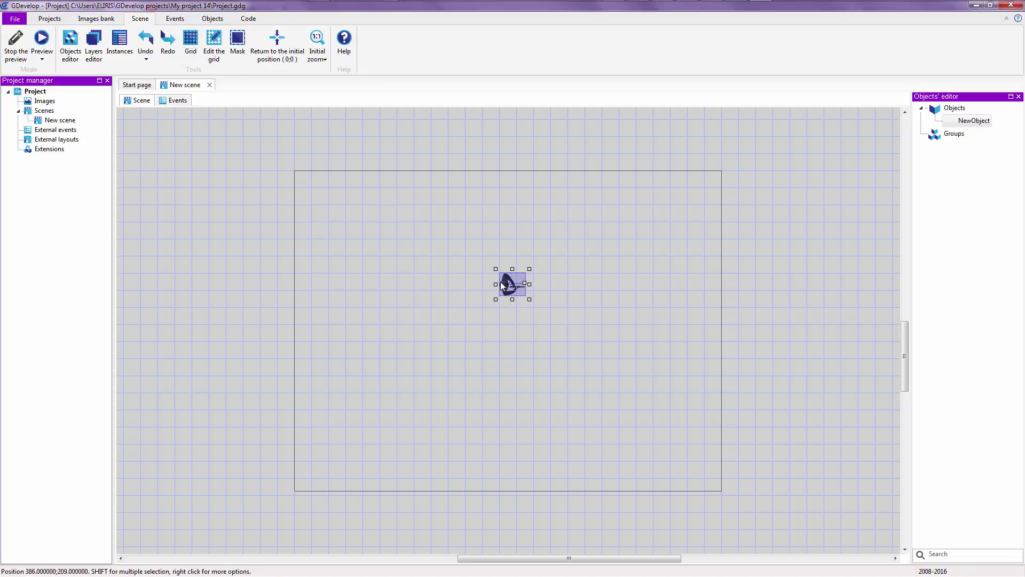
left_click_drag(510, 294, 436, 389)
left_click(420, 262)
left_click_drag(455, 338, 510, 312)
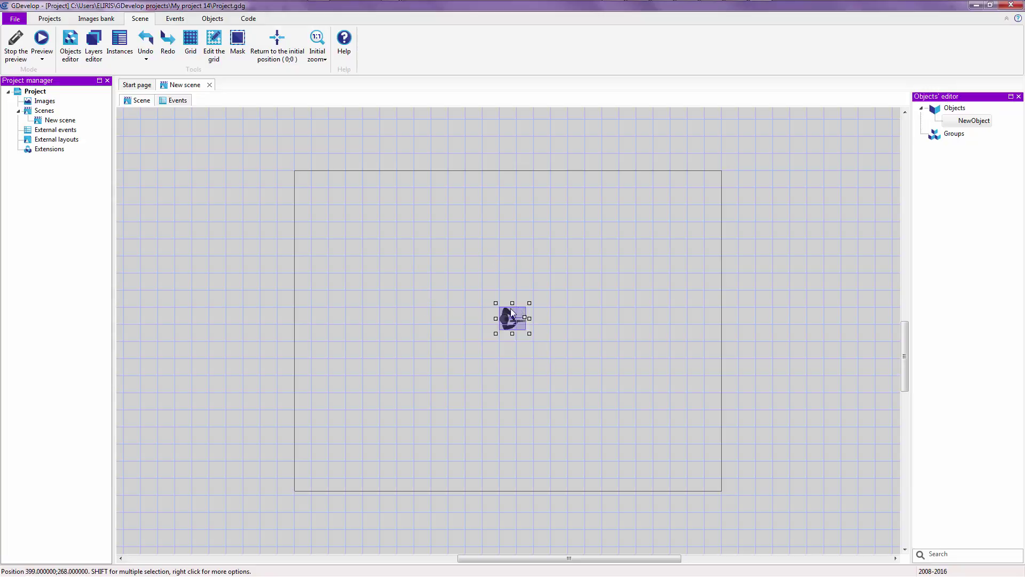
left_click(189, 43)
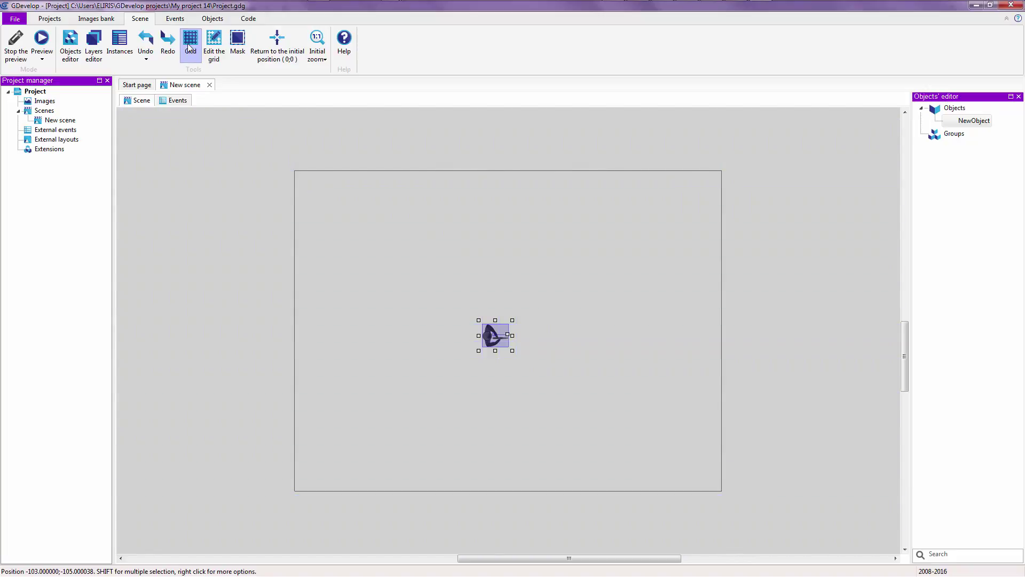
Step: Toggle the scene mask, return the view to origin (0;0), and box-select the soldier
left_click(247, 43)
middle_click_drag(441, 285, 377, 227)
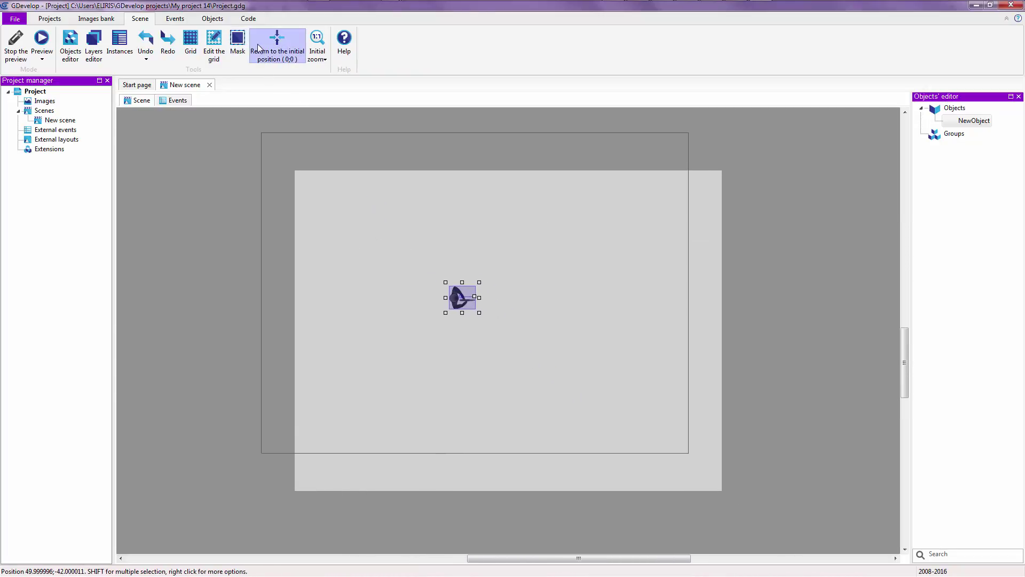
left_click(276, 40)
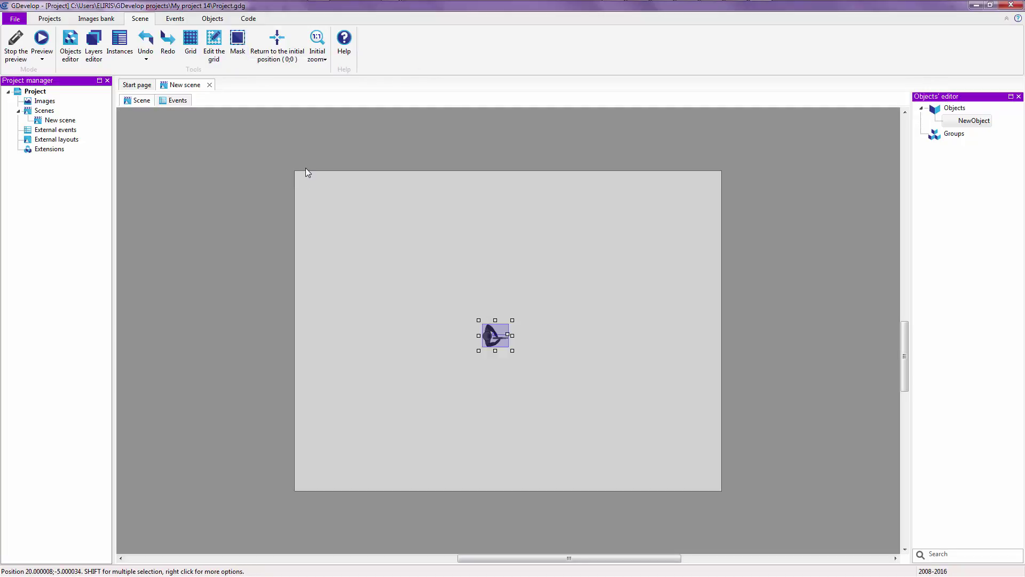
left_click(305, 168)
left_click_drag(317, 196, 742, 512)
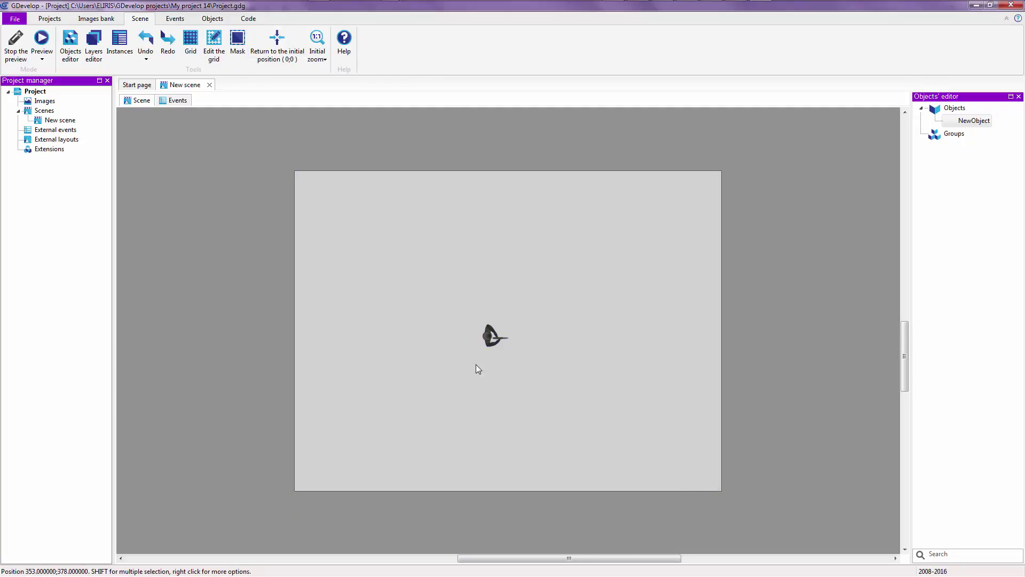
left_click_drag(300, 172, 725, 498)
left_click(355, 174)
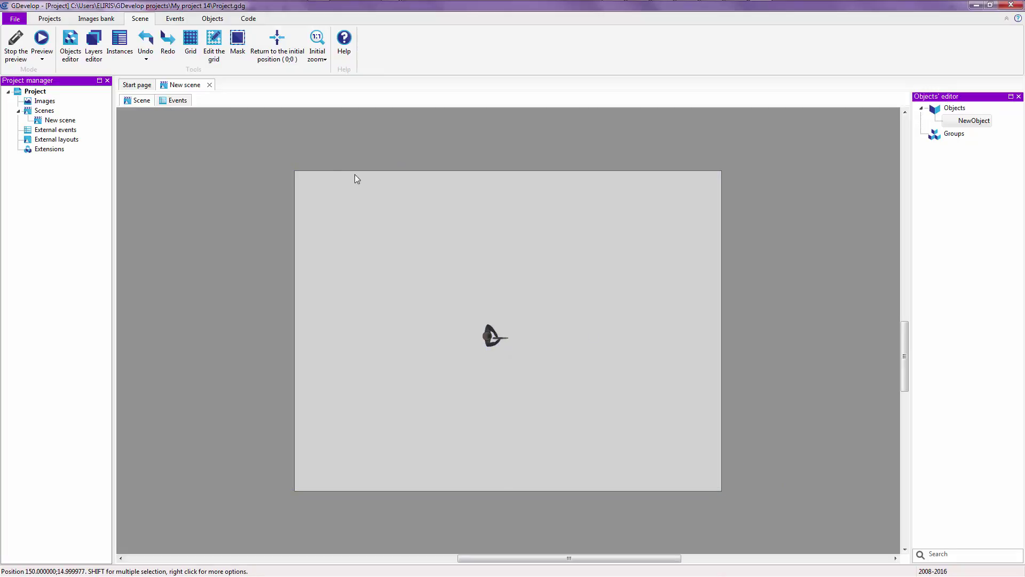
left_click_drag(597, 353, 742, 465)
left_click(410, 152)
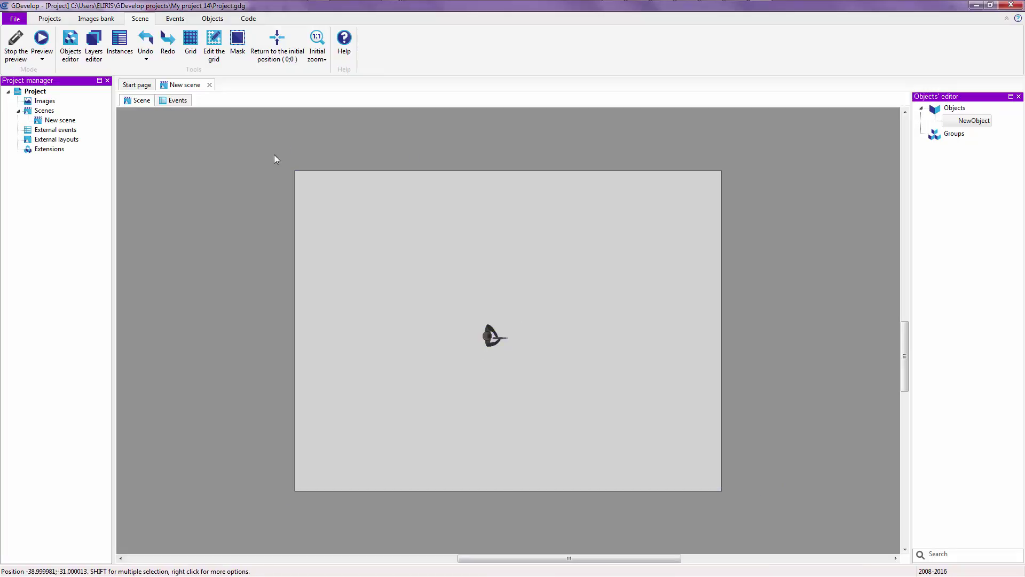
left_click_drag(274, 155, 734, 499)
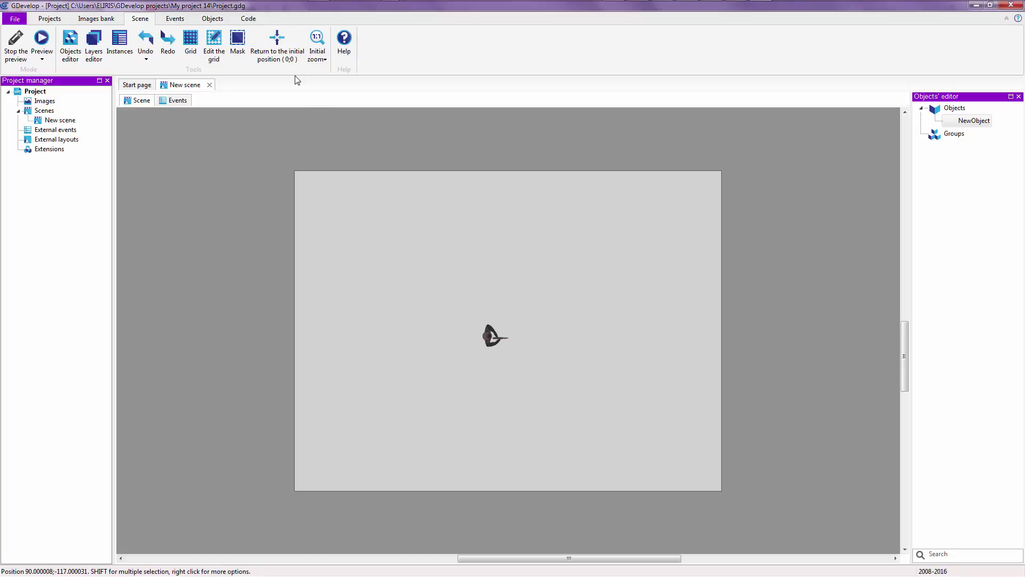
Step: Switch the mask off, recentre the view on the origin, and select the soldier again
left_click(238, 40)
middle_click_drag(390, 230, 439, 334)
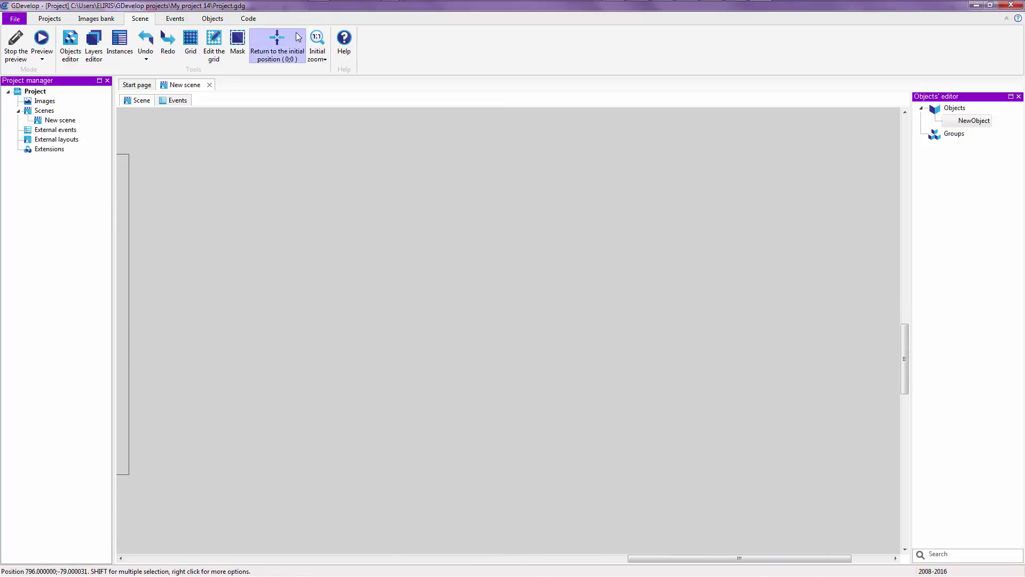
left_click(285, 44)
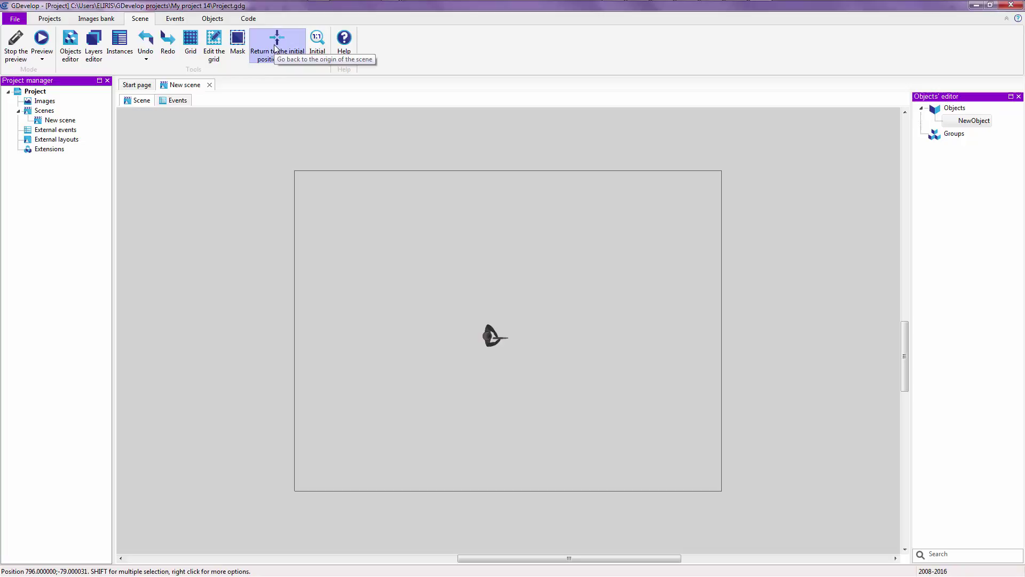
left_click_drag(286, 160, 734, 488)
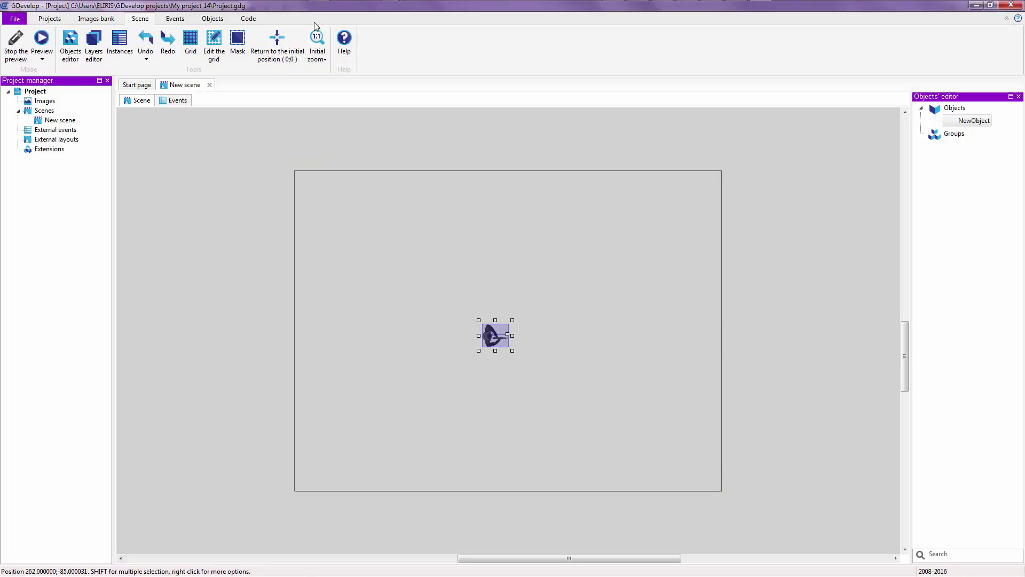
left_click(323, 59)
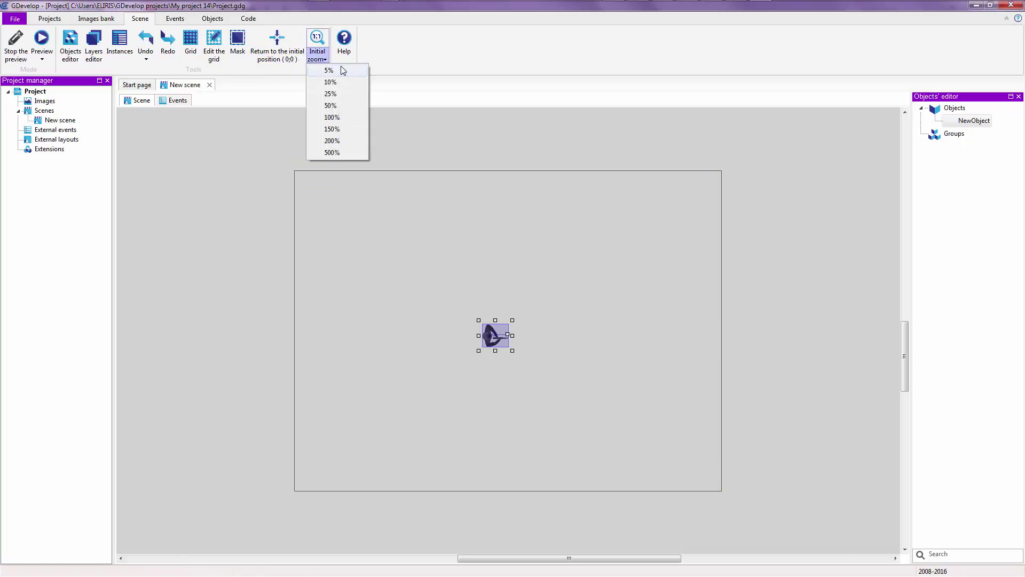
left_click(346, 94)
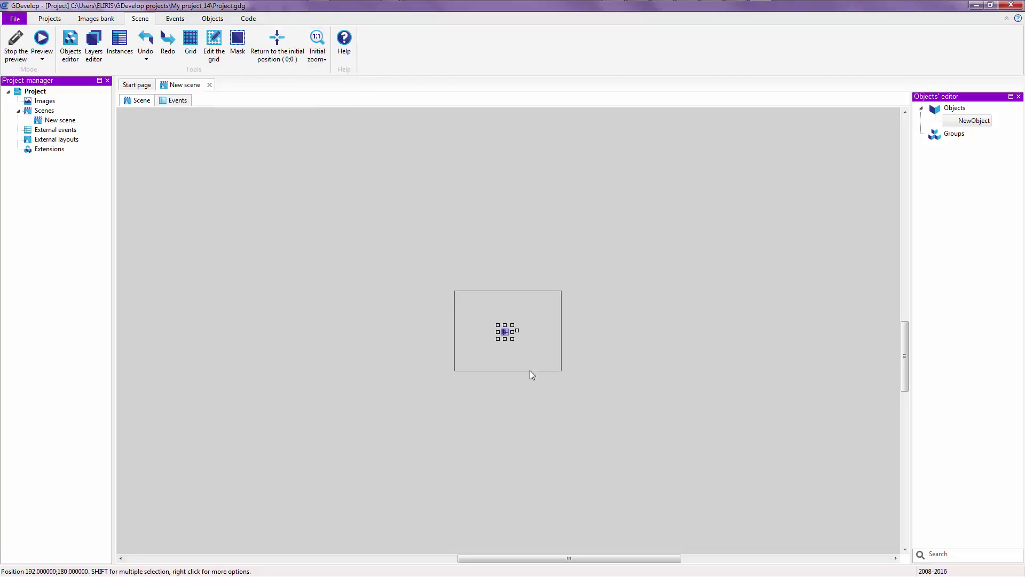
left_click(567, 342)
left_click(320, 56)
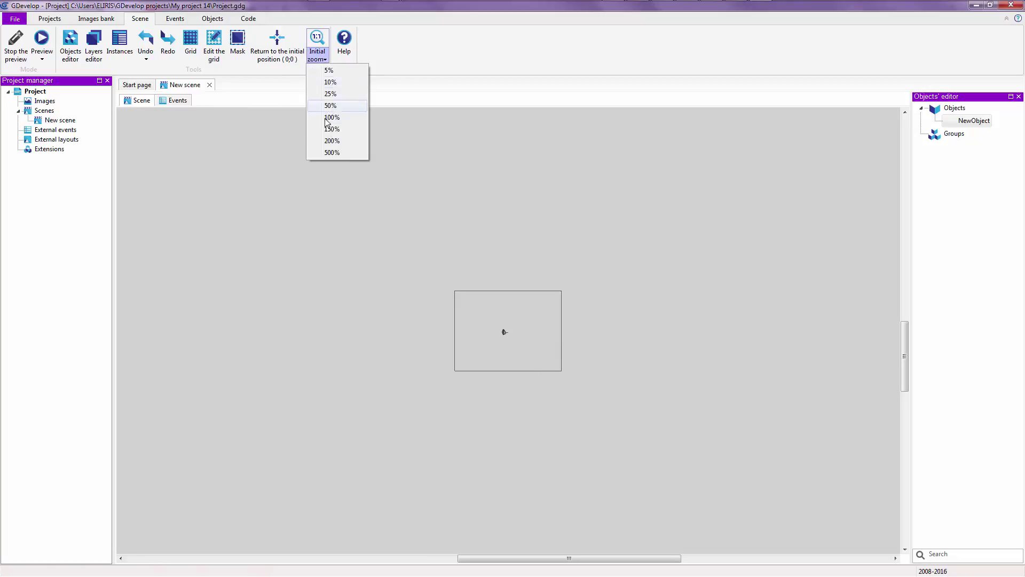
left_click(329, 141)
left_click(319, 56)
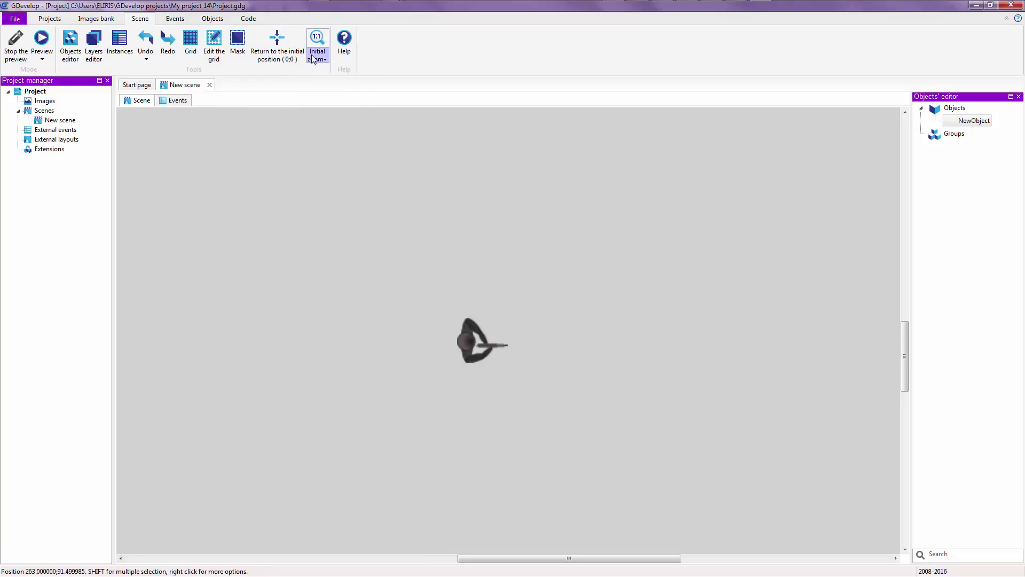
left_click(331, 117)
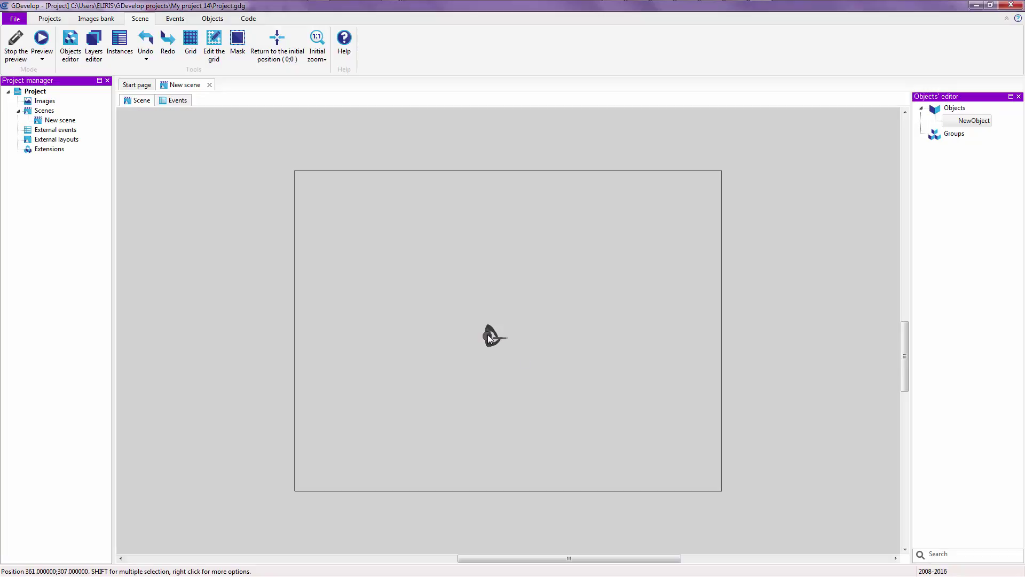
right_click(467, 257)
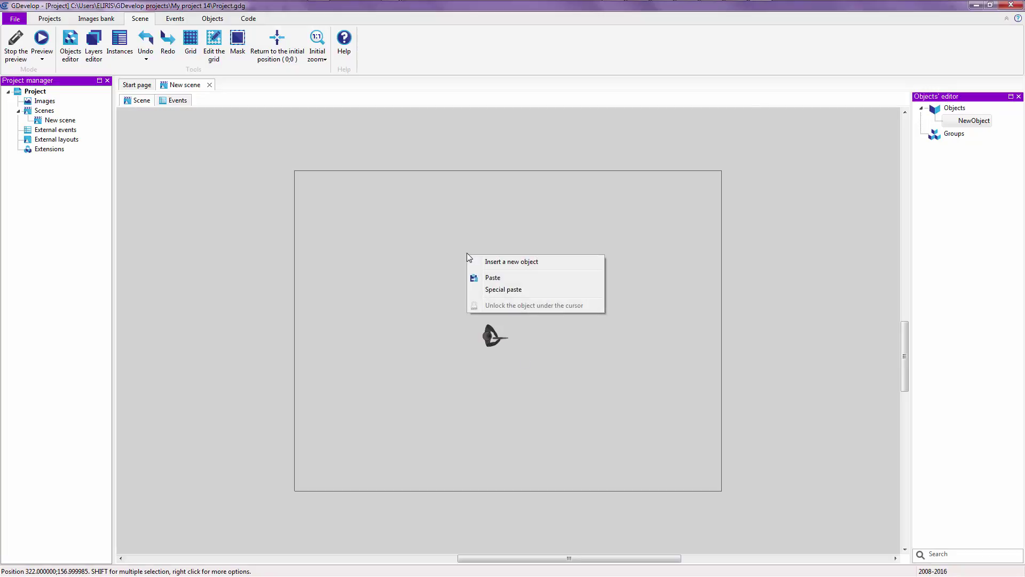
right_click(491, 336)
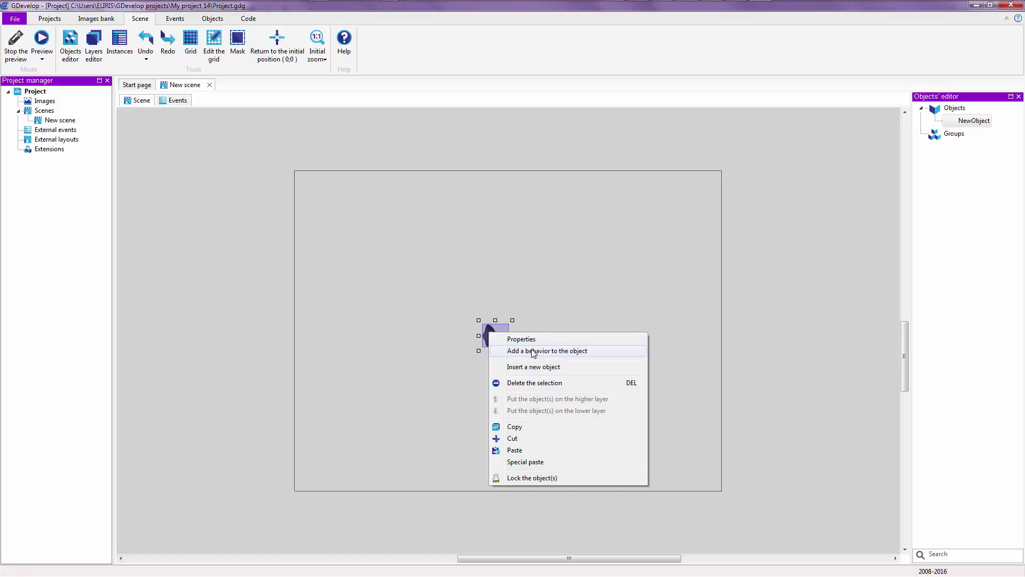
left_click(543, 478)
left_click_drag(458, 301, 504, 355)
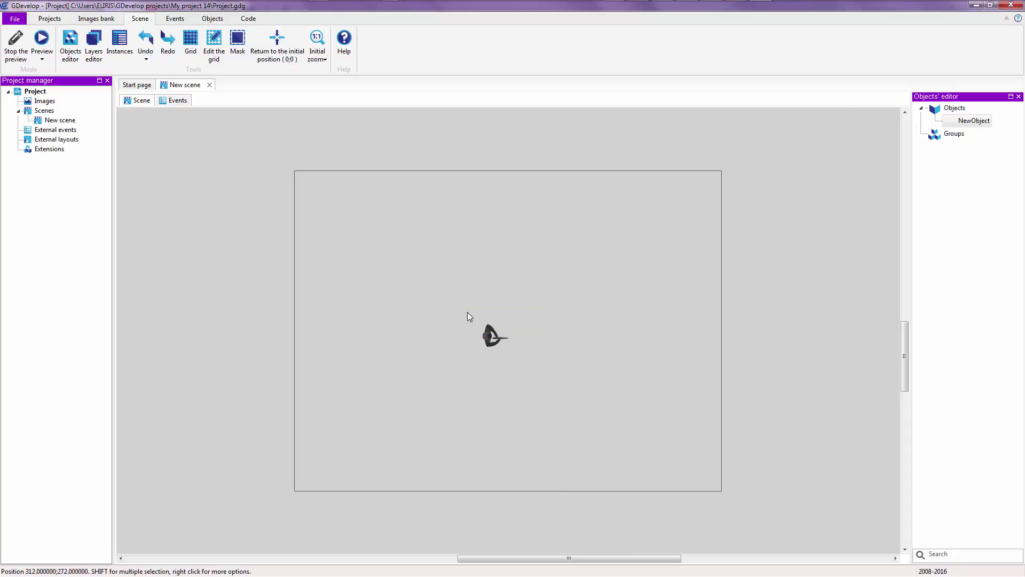
right_click(491, 336)
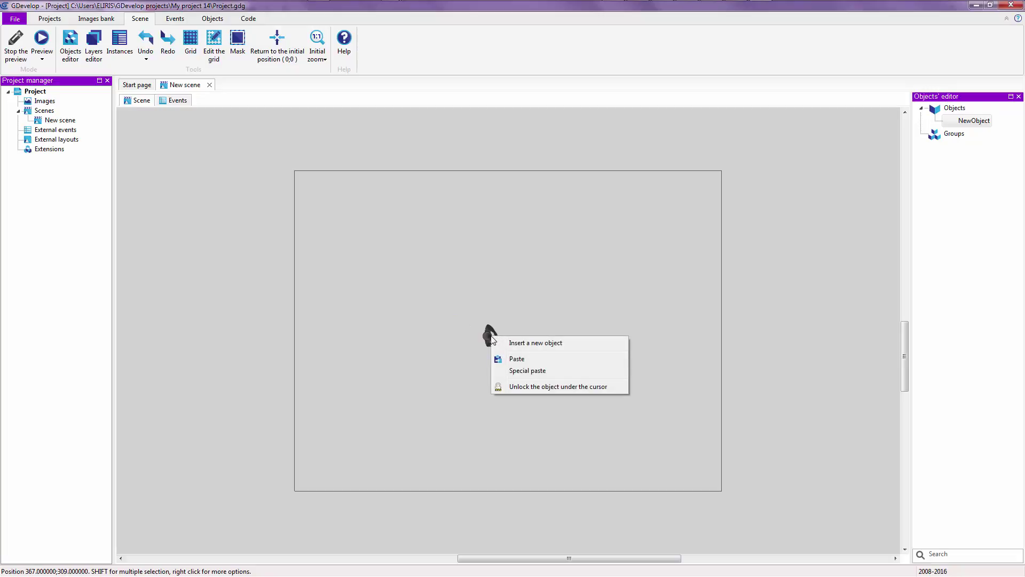
left_click(524, 387)
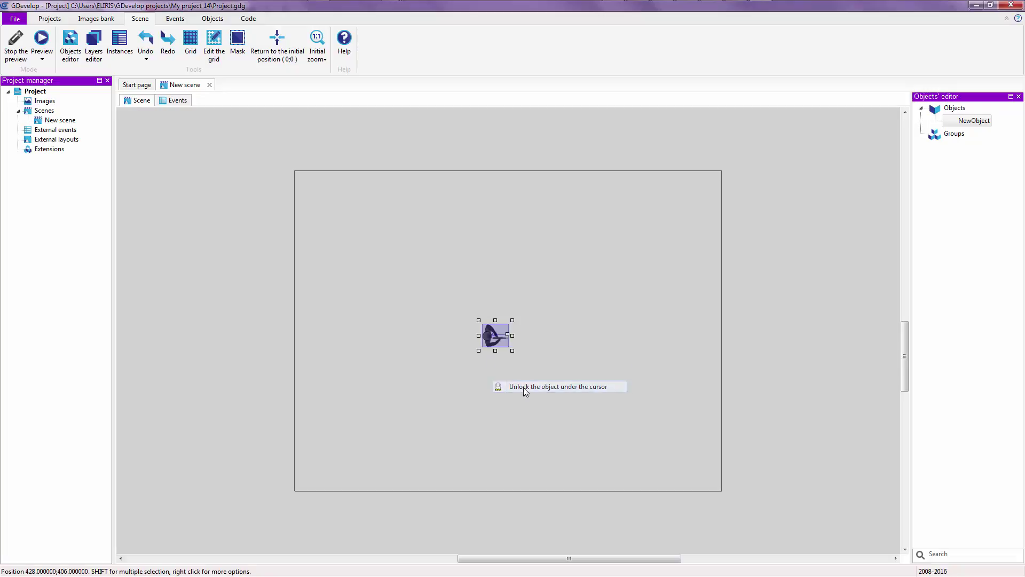
right_click(494, 339)
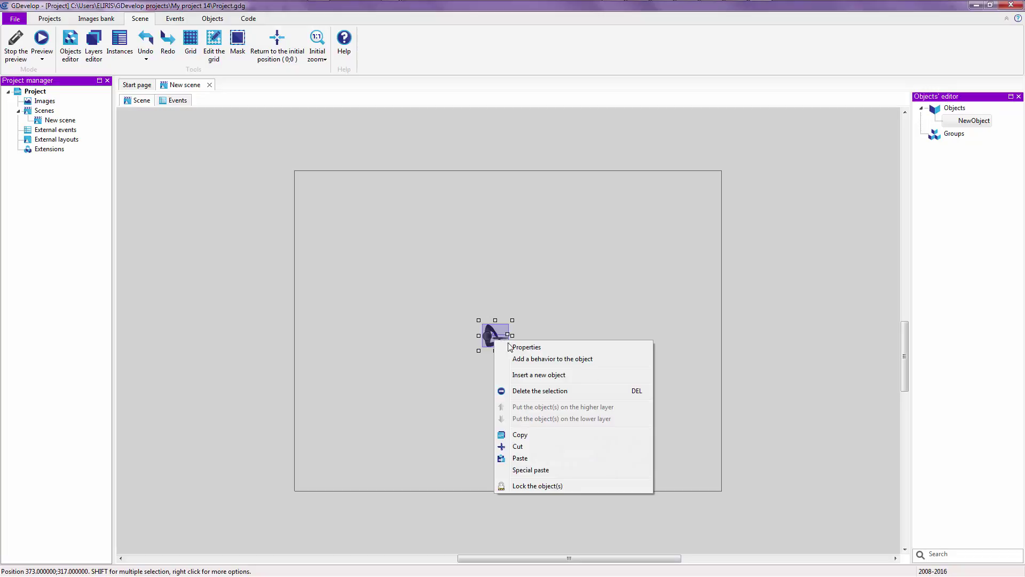
Step: Open the soldier instance's properties and set its X position to 300
left_click(512, 347)
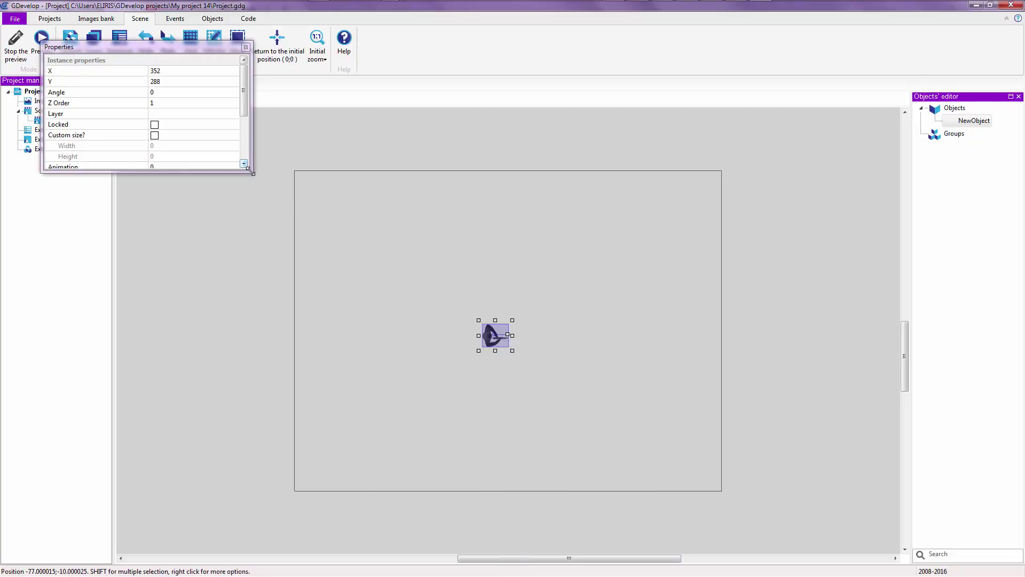
left_click_drag(249, 171, 271, 353)
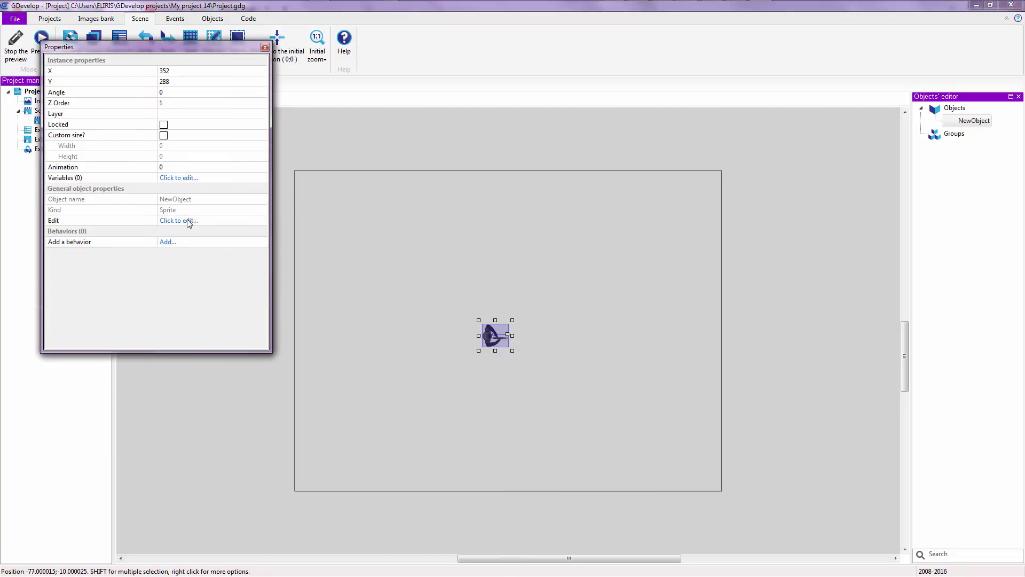
left_click(171, 71)
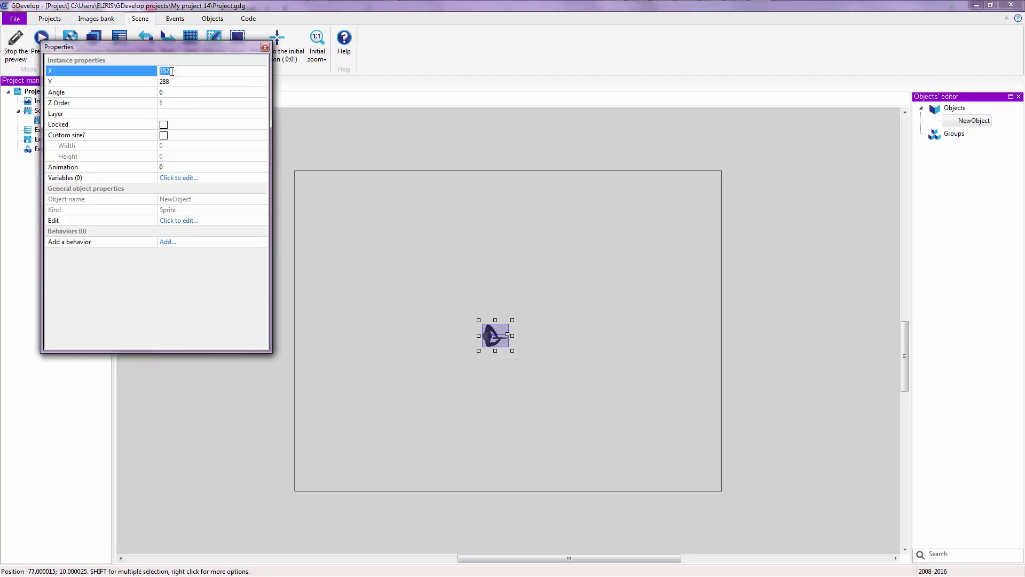
type("300")
key("Return")
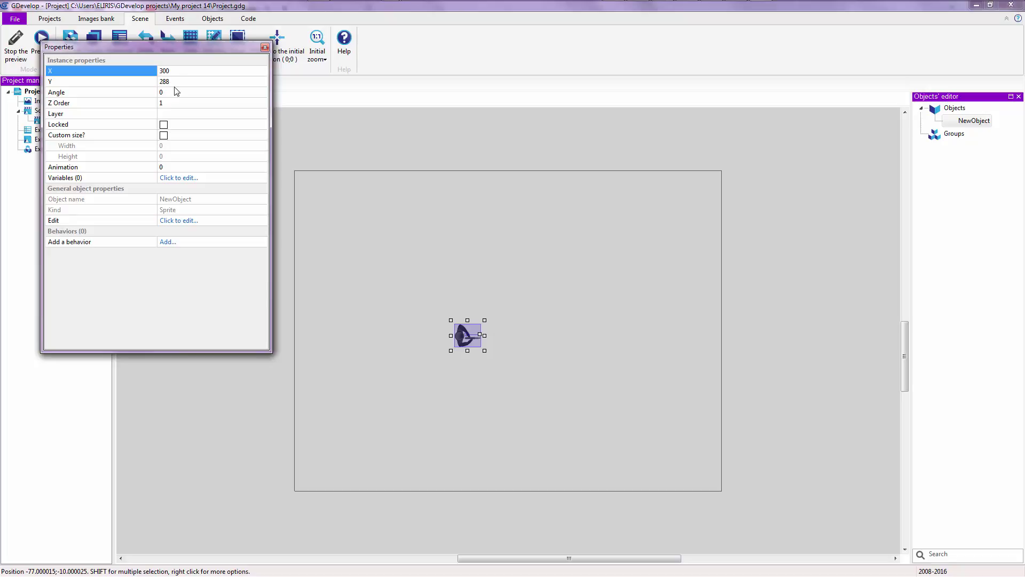
Step: Review the instance's Y 288, angle 0, Z order 1, Base layer, unlocked state and animation 0
left_click(172, 81)
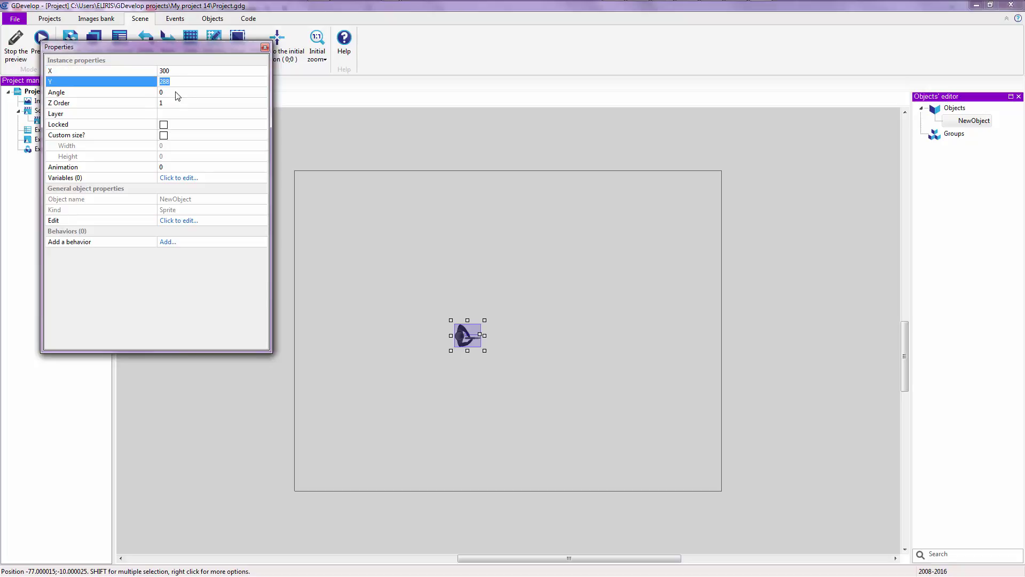
left_click(176, 92)
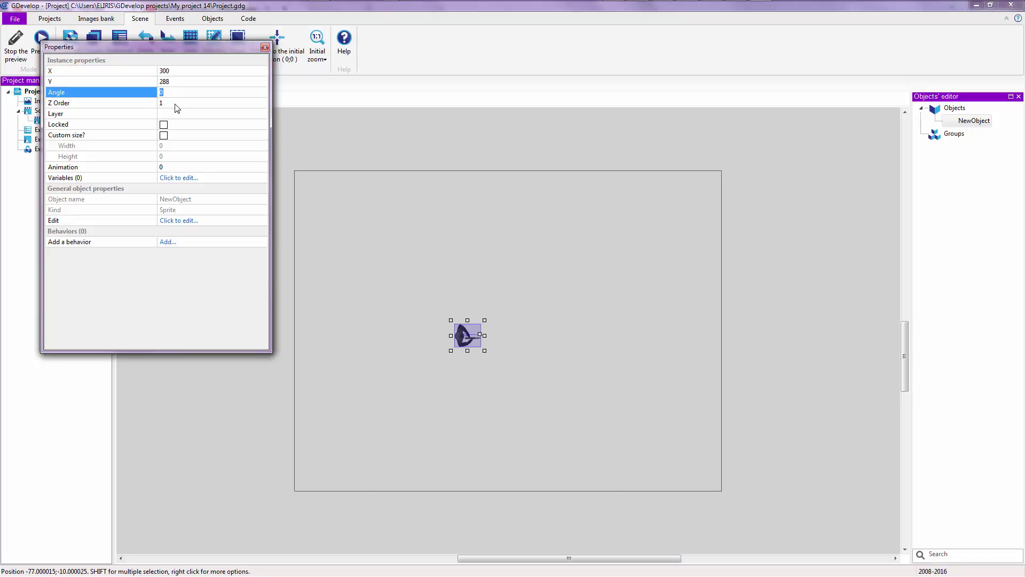
left_click(176, 103)
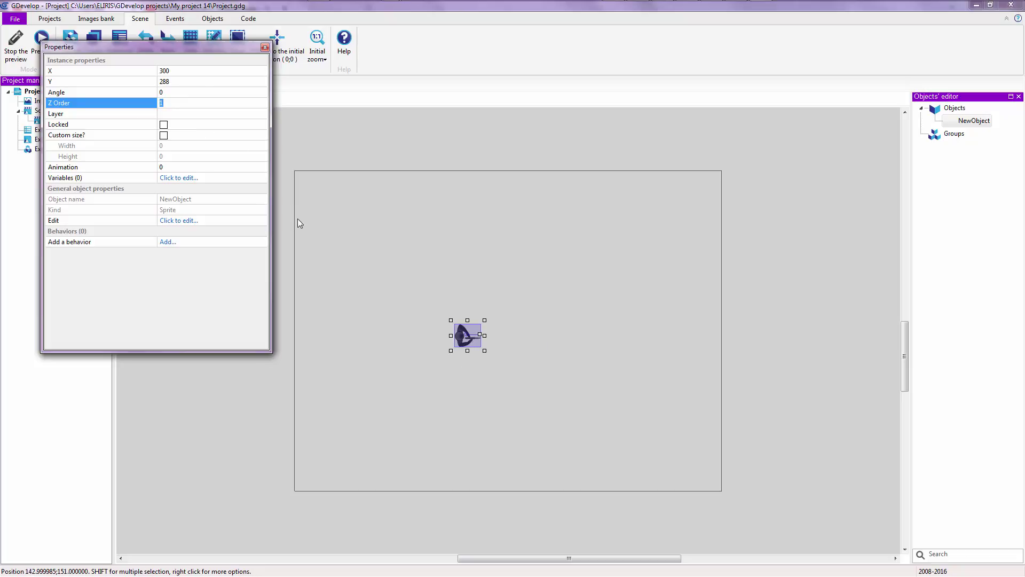
left_click(187, 113)
left_click(182, 103)
left_click(185, 114)
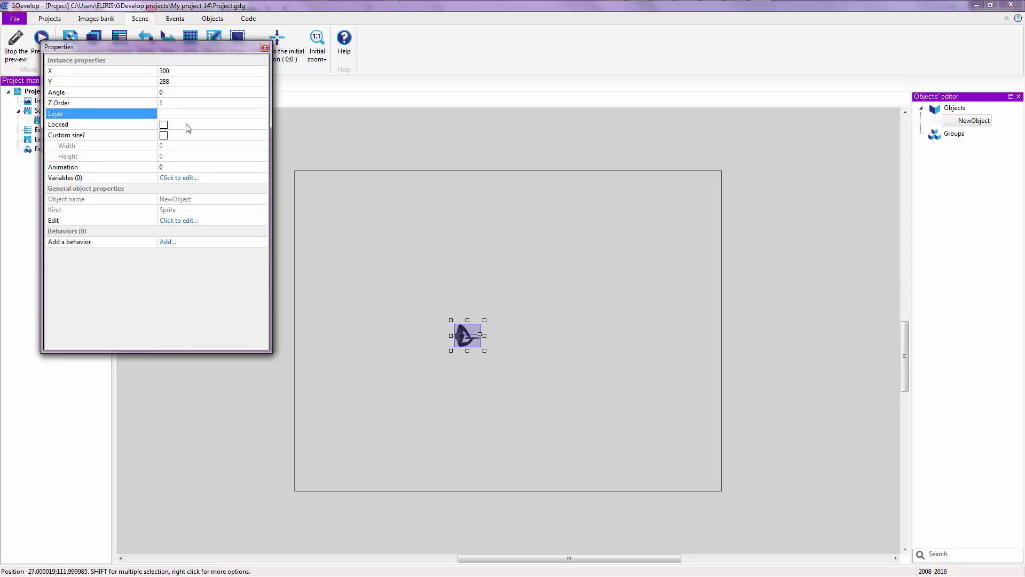
left_click(164, 125)
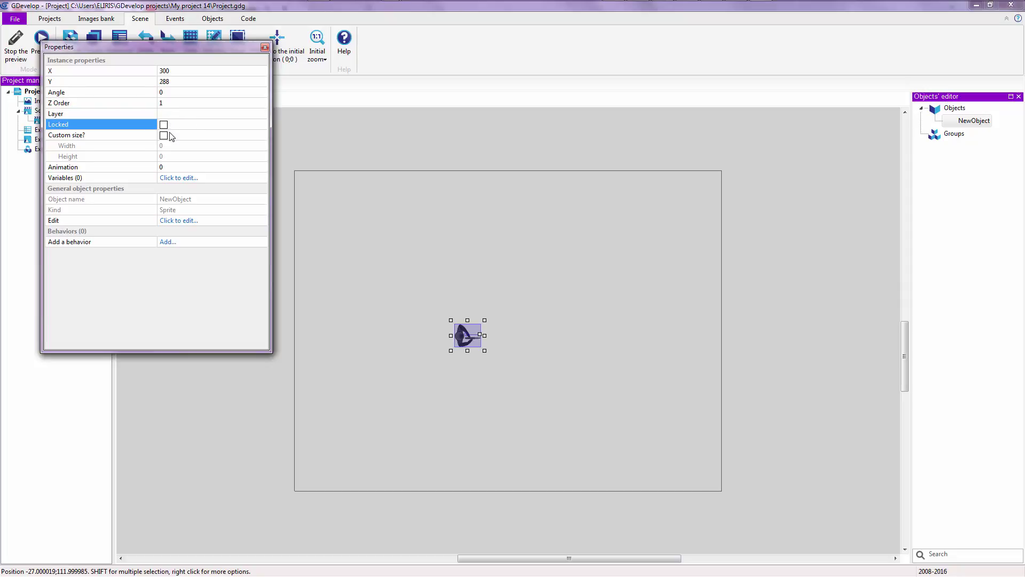
left_click(177, 167)
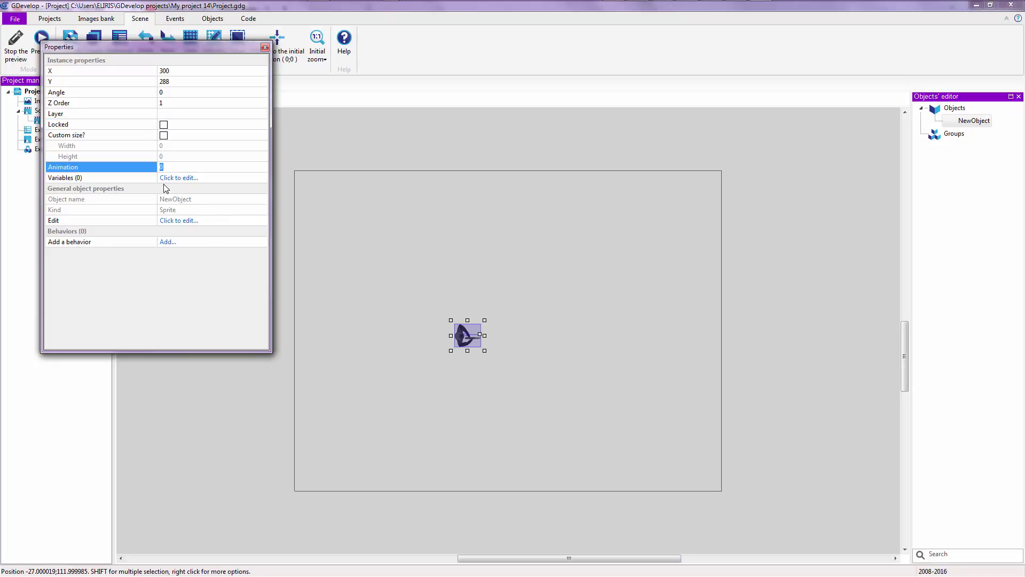
Step: Open the instance Variables editor and close it without changes
left_click(182, 183)
left_click(191, 183)
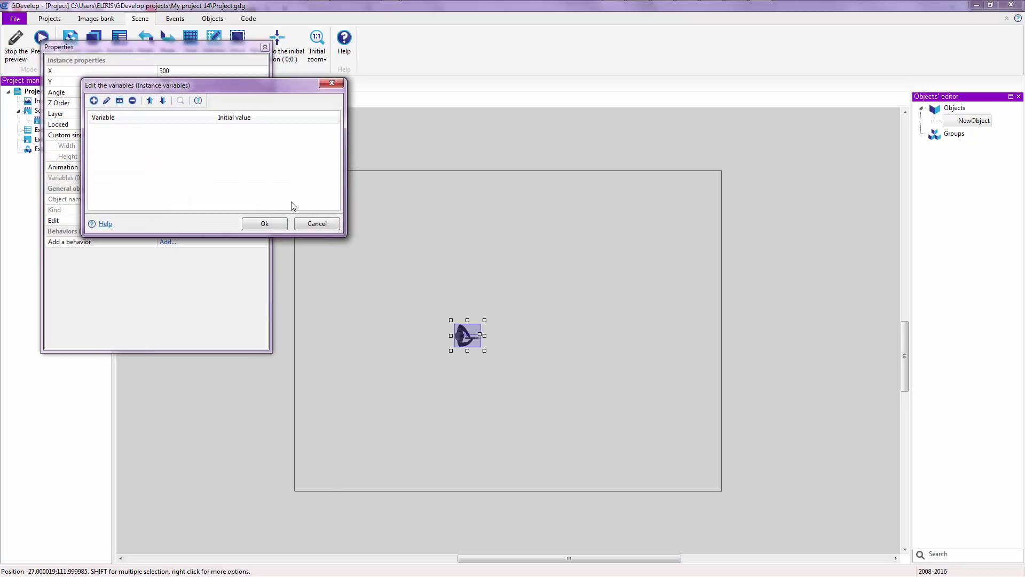
left_click(309, 225)
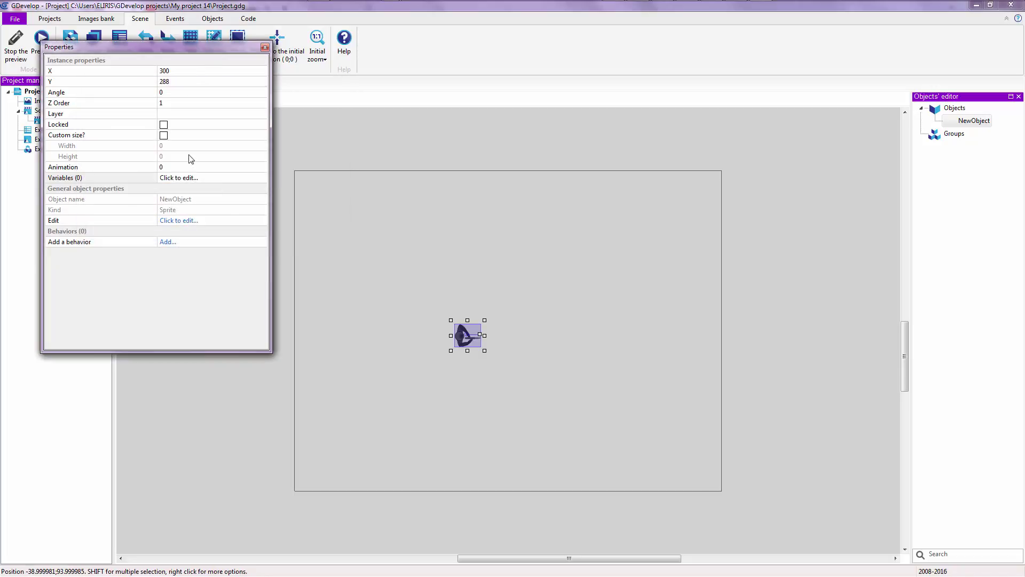
Step: Reopen NewObject's sprite editor to confirm the TopDownSoldier image, then close it
left_click(179, 220)
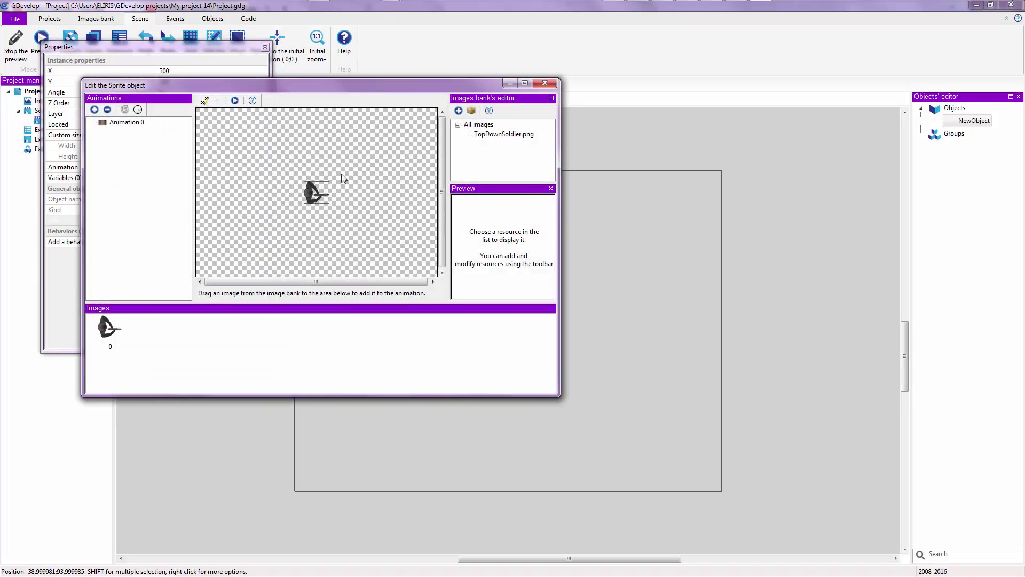
left_click_drag(366, 89, 542, 137)
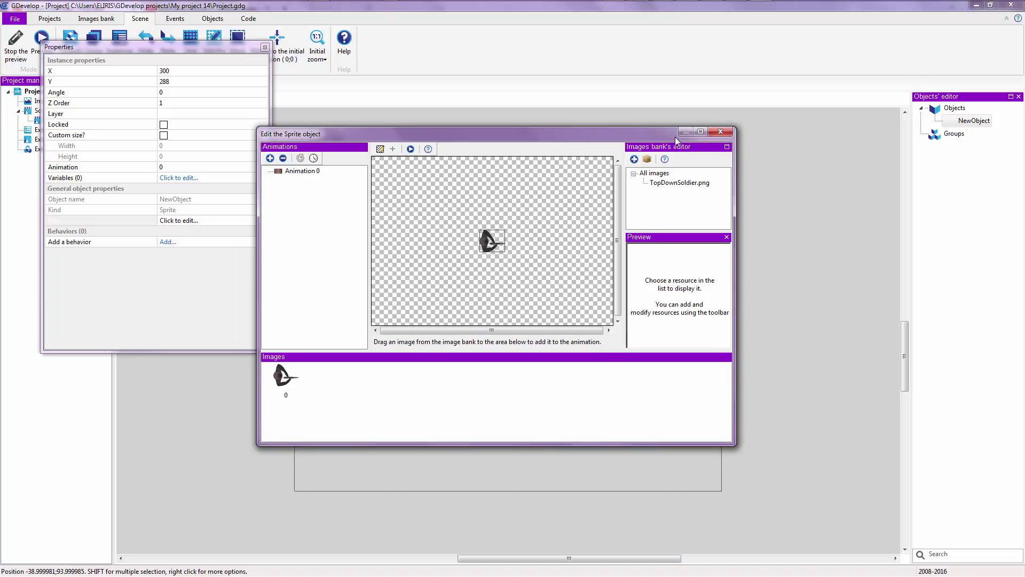
left_click(721, 132)
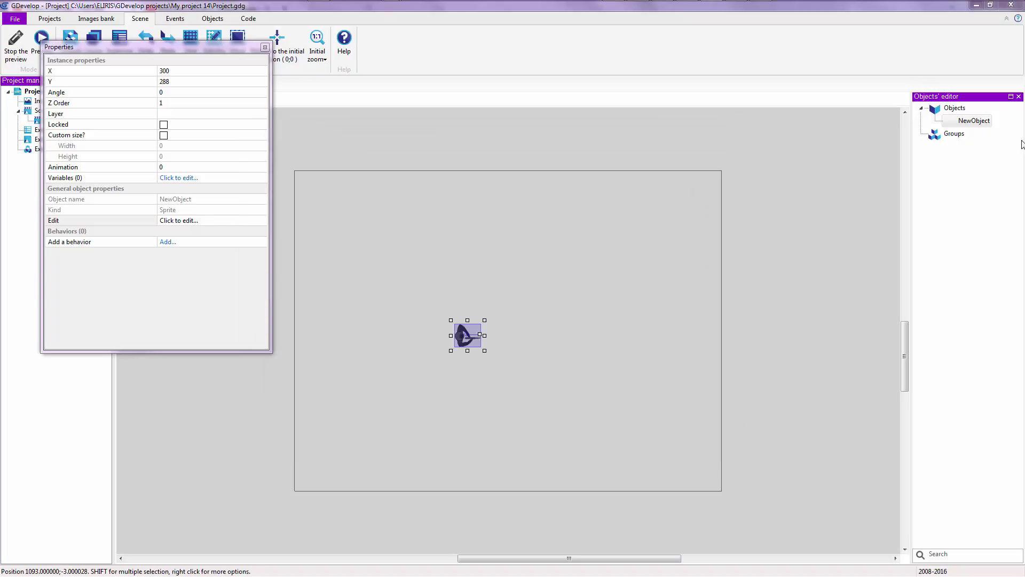
right_click(968, 125)
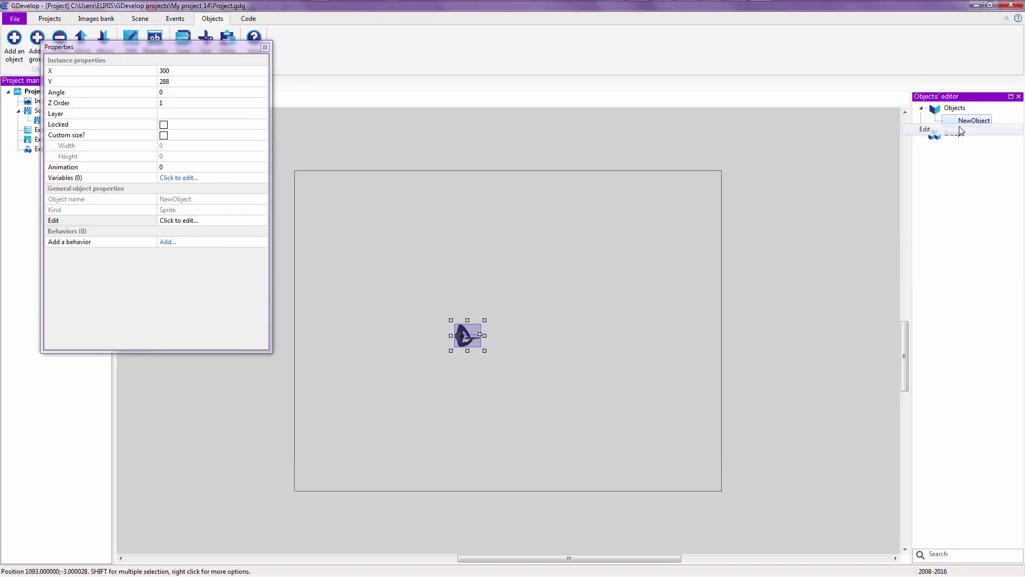
key("Escape")
double_click(971, 121)
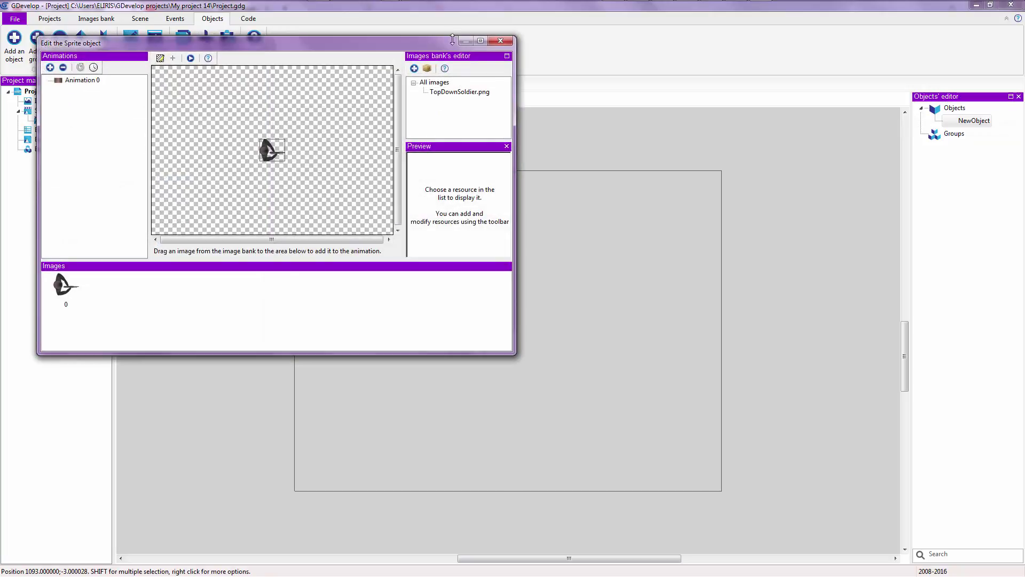
left_click_drag(453, 42, 585, 130)
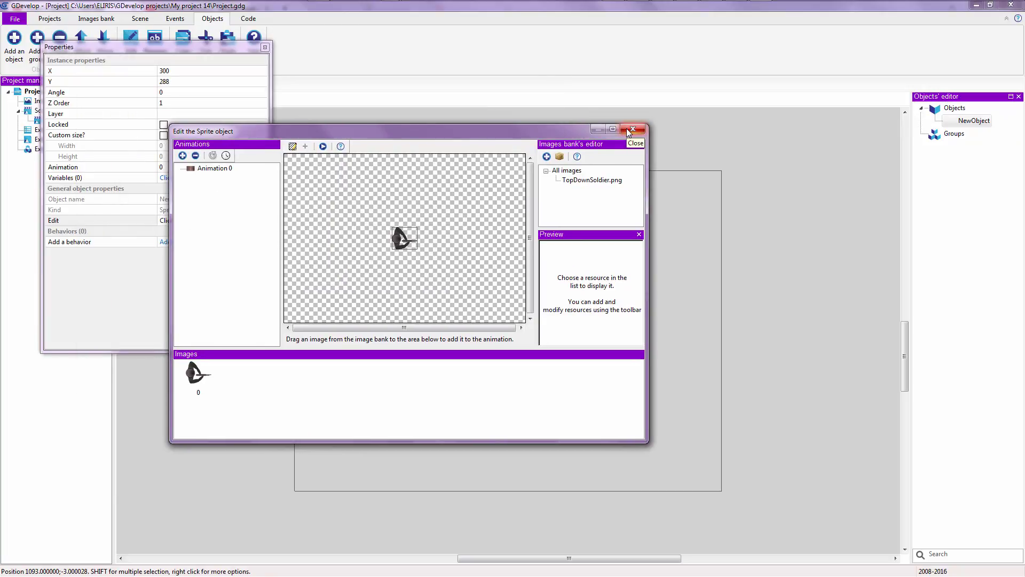
left_click(629, 132)
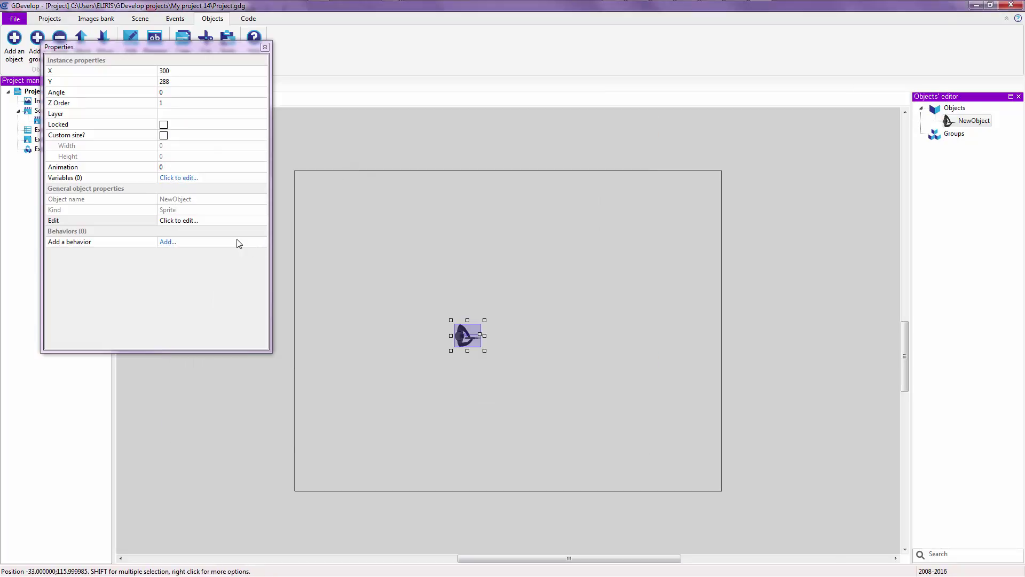
Step: Add the Top-down movement (4 or 8 directions) behavior to NewObject and activate its extension
left_click(168, 242)
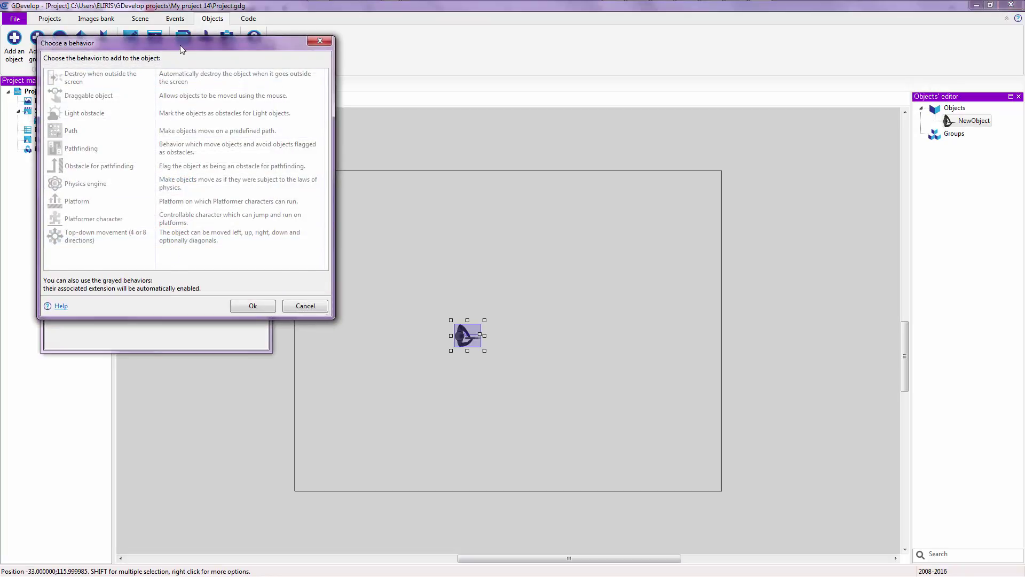
left_click_drag(181, 45, 490, 162)
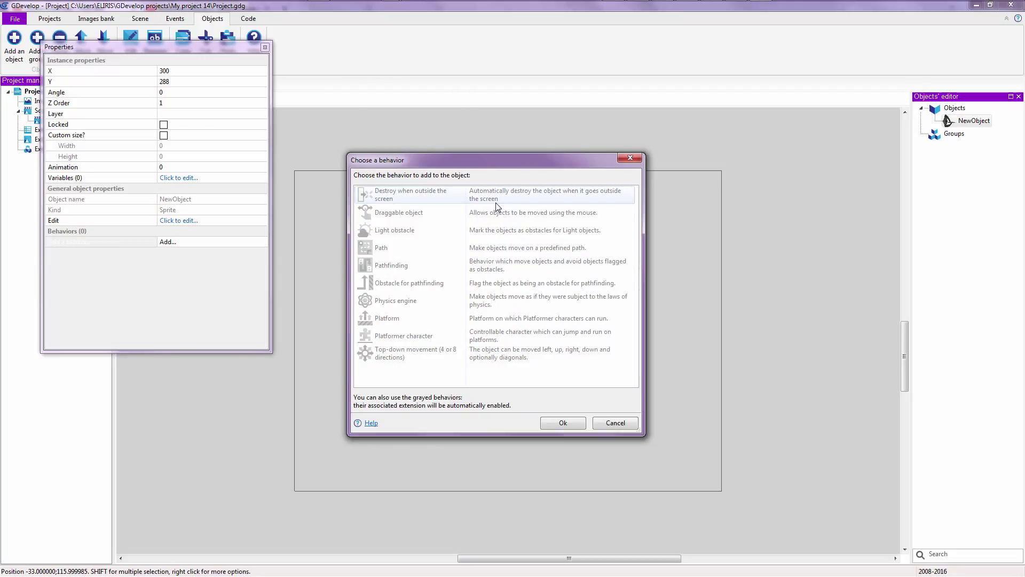
left_click(496, 335)
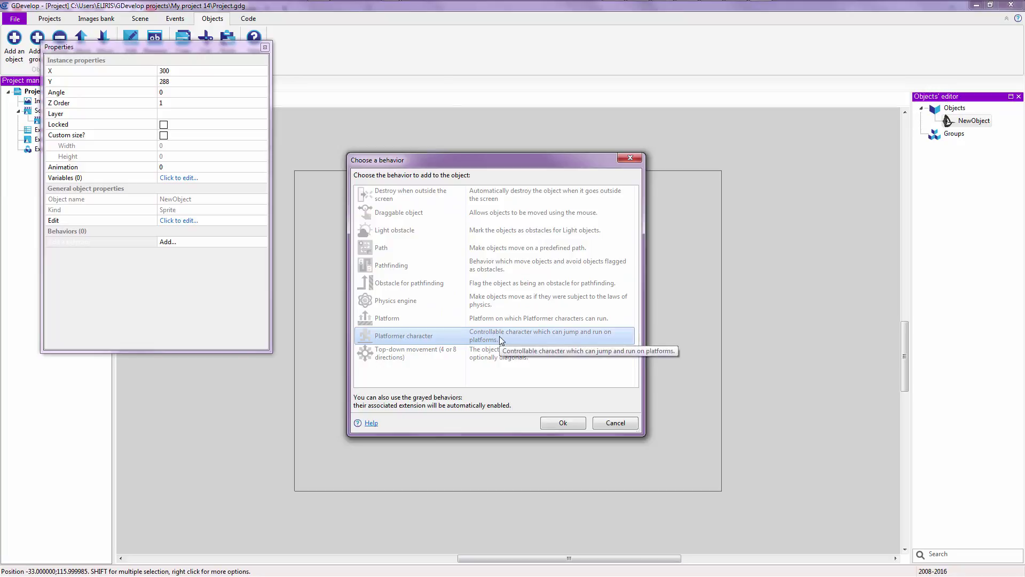
left_click(498, 355)
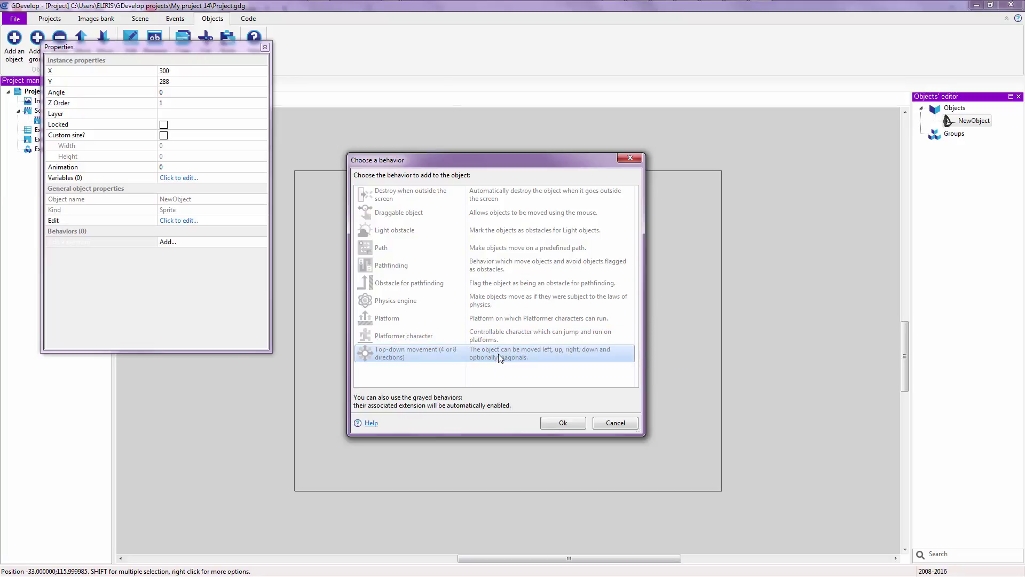
left_click(492, 305)
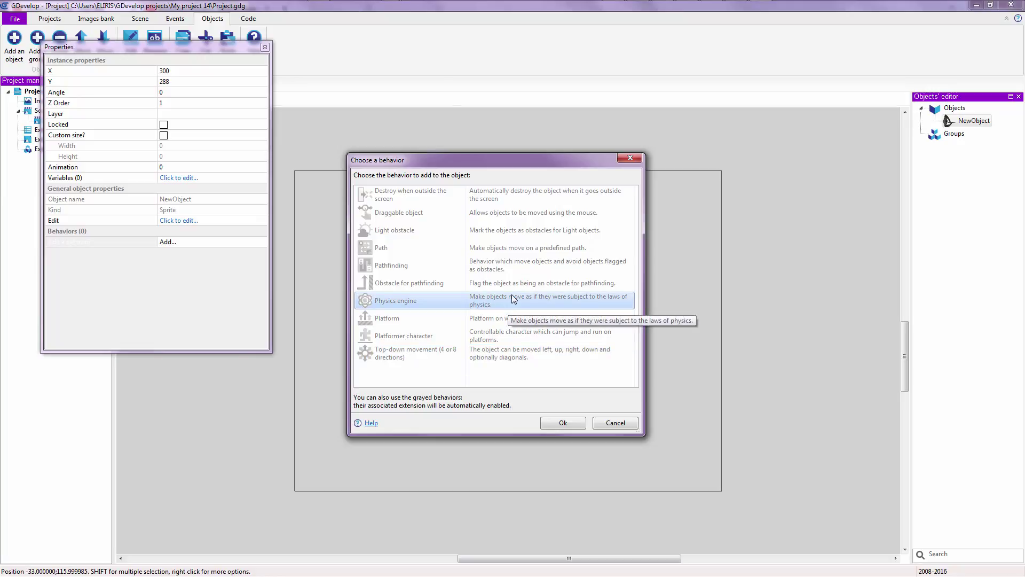
left_click(441, 247)
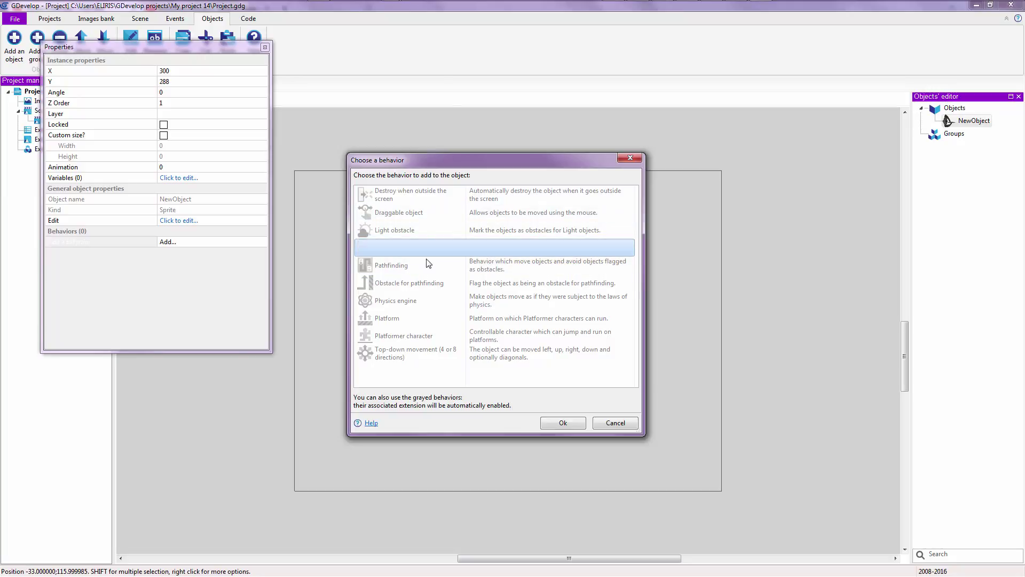
left_click(426, 355)
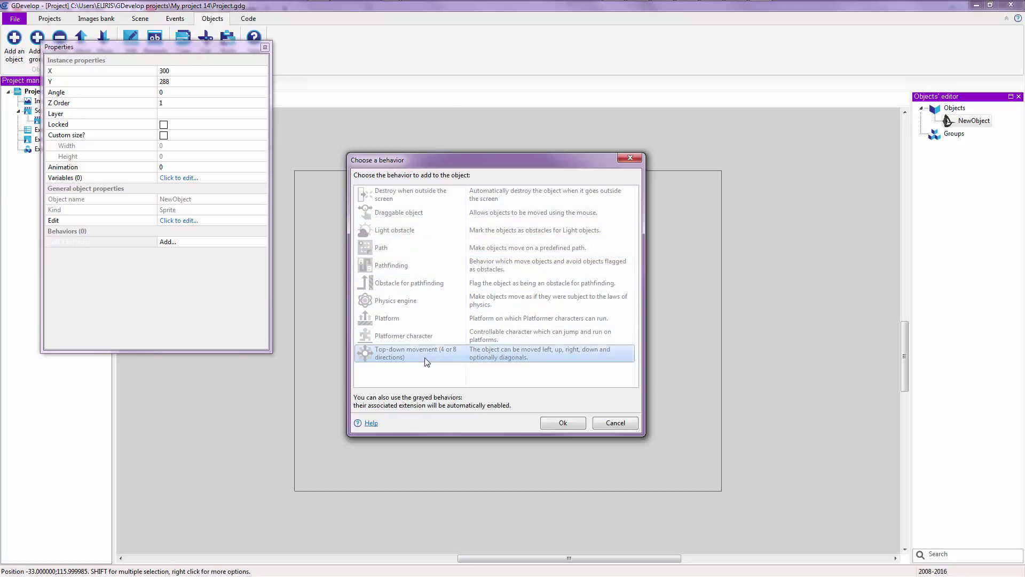
left_click(567, 425)
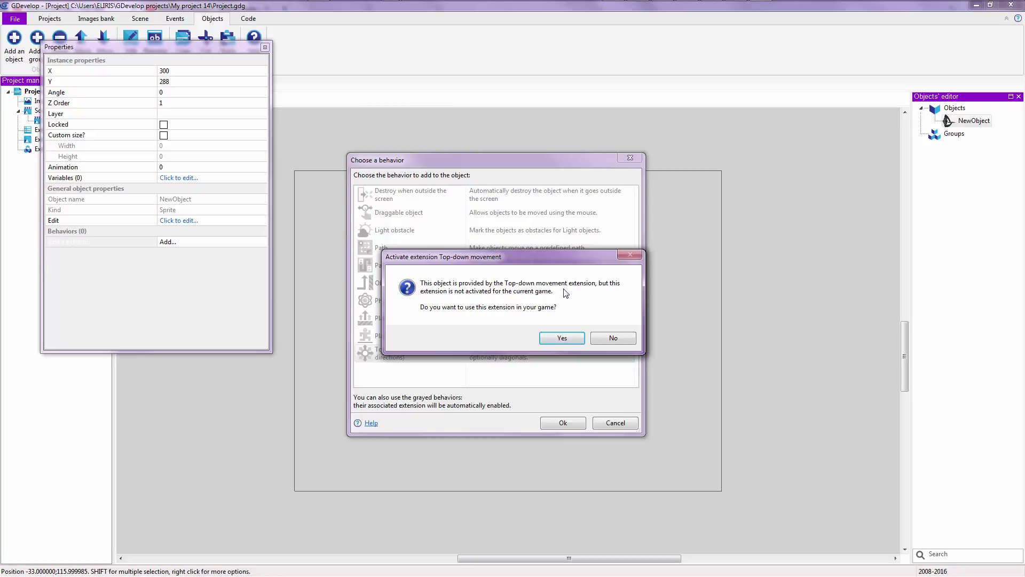
left_click(562, 338)
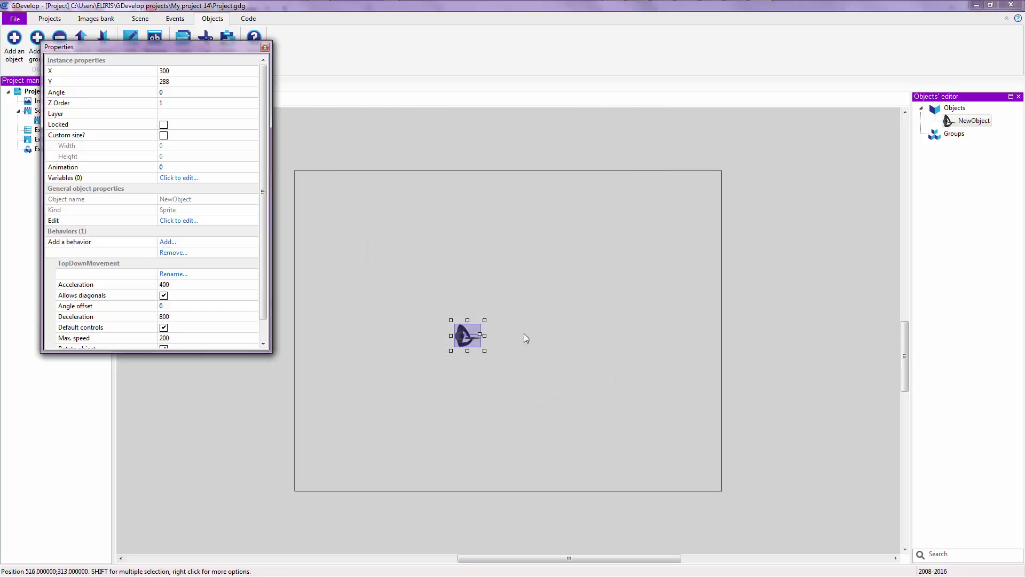
left_click(264, 49)
Step: Deselect the sprite and preview the scene, stopping and restarting the preview once
left_click(327, 194)
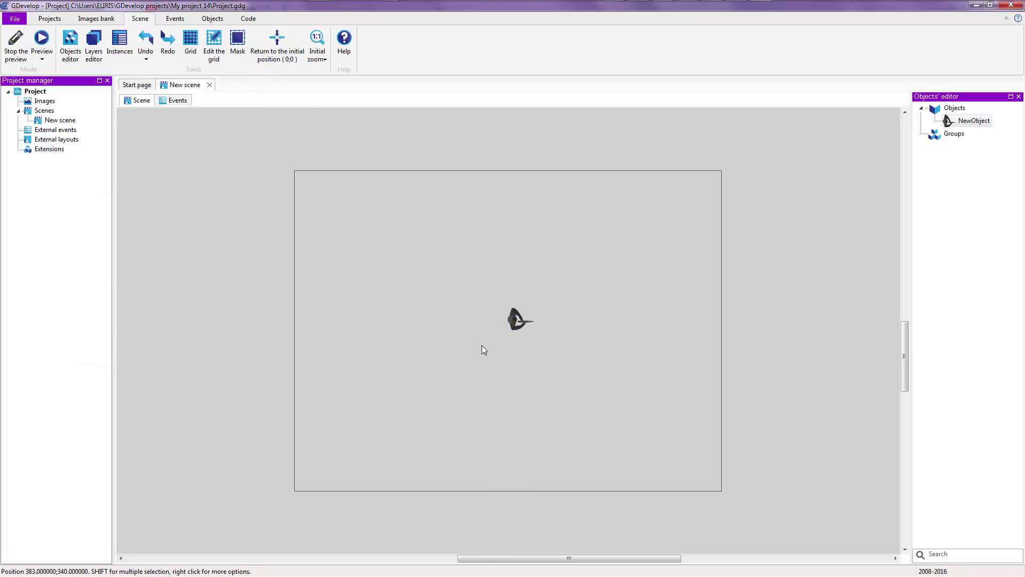
left_click(41, 40)
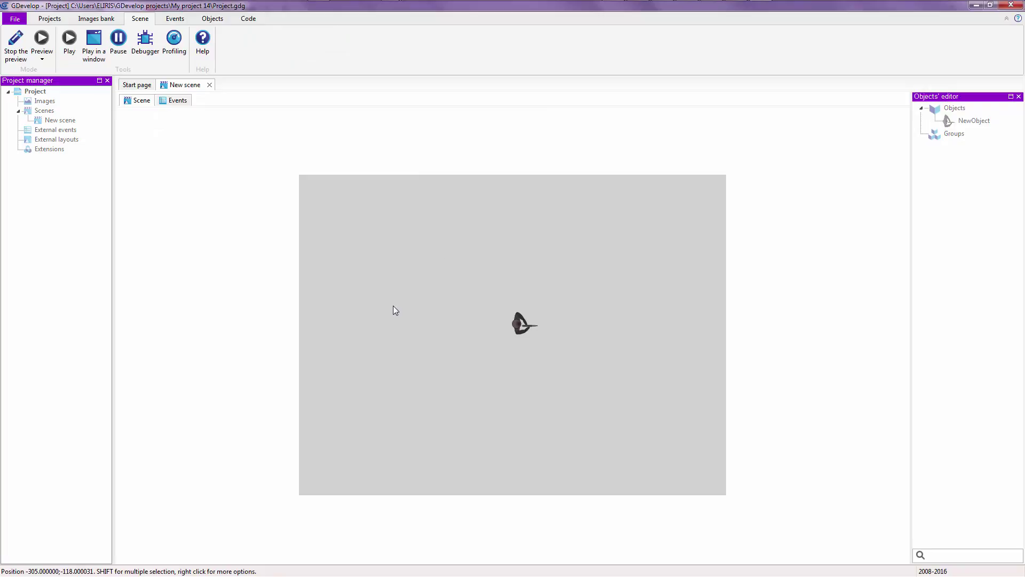
left_click(5, 42)
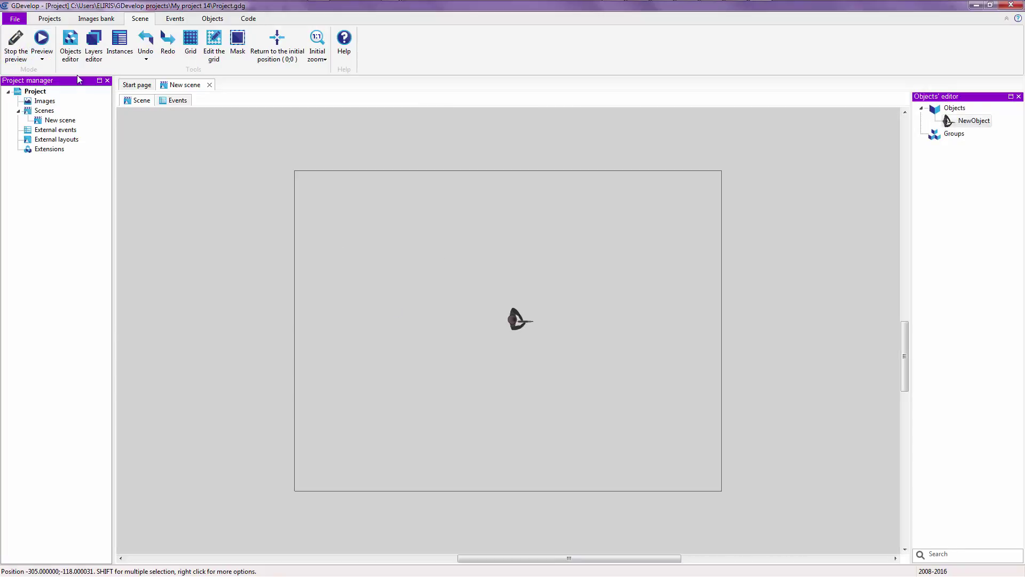
left_click(43, 46)
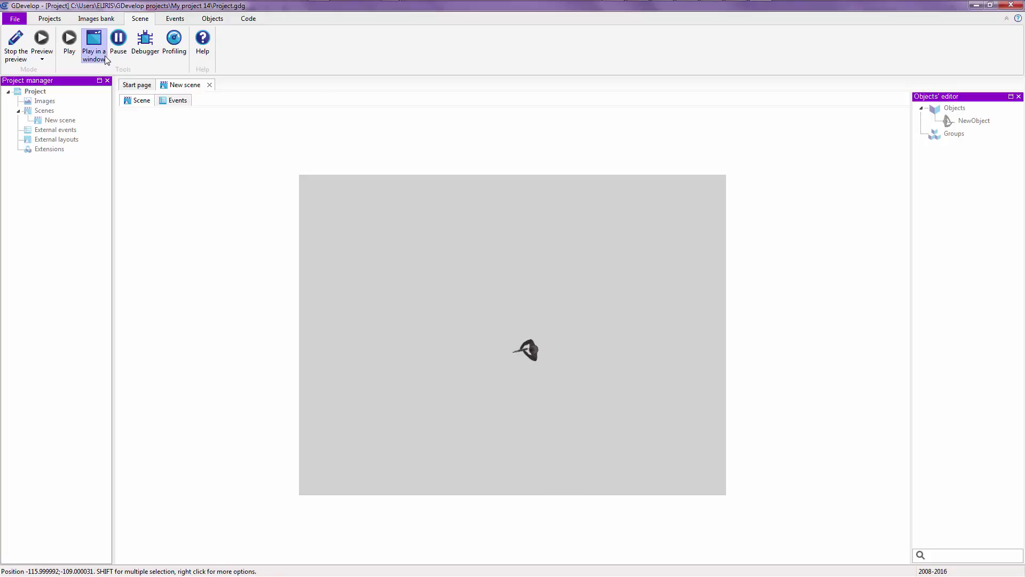
Step: Play the scene in a separate, centred preview window, then stop the preview
left_click(93, 43)
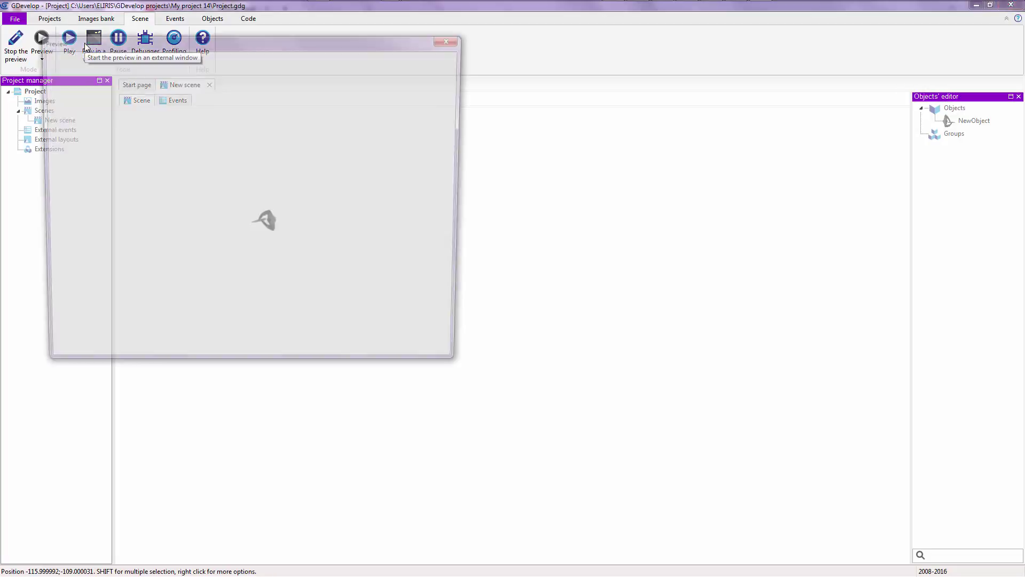
left_click_drag(207, 52, 493, 143)
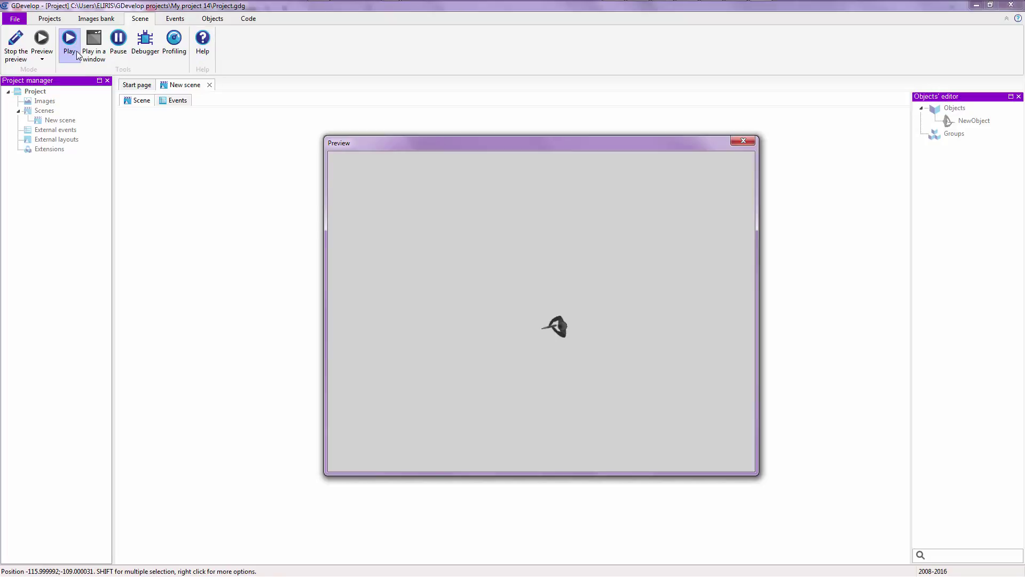
left_click(16, 45)
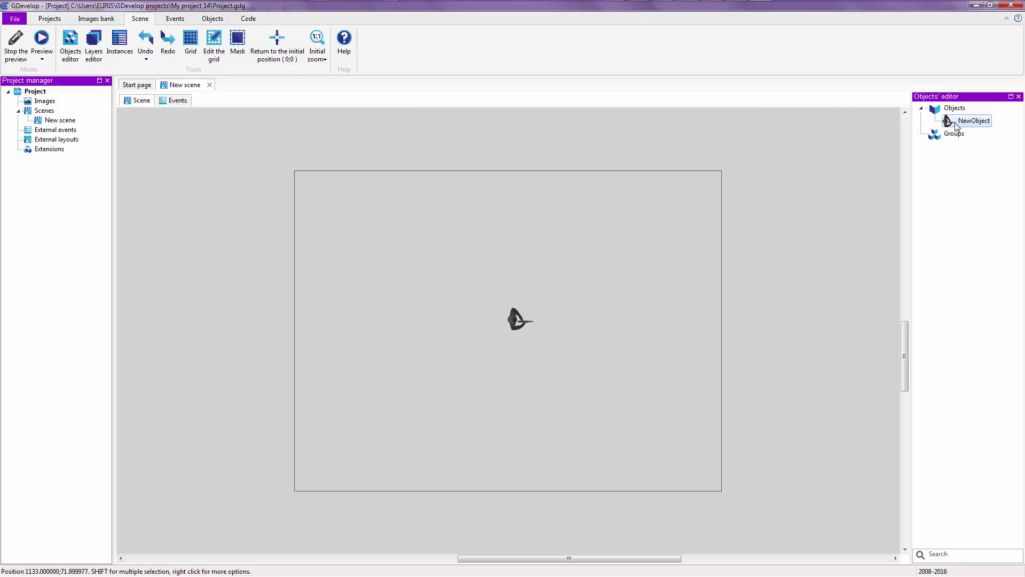
Step: Place a second NewObject soldier at the scene's upper right, preview both, then stop
left_click_drag(956, 126, 586, 238)
left_click(47, 52)
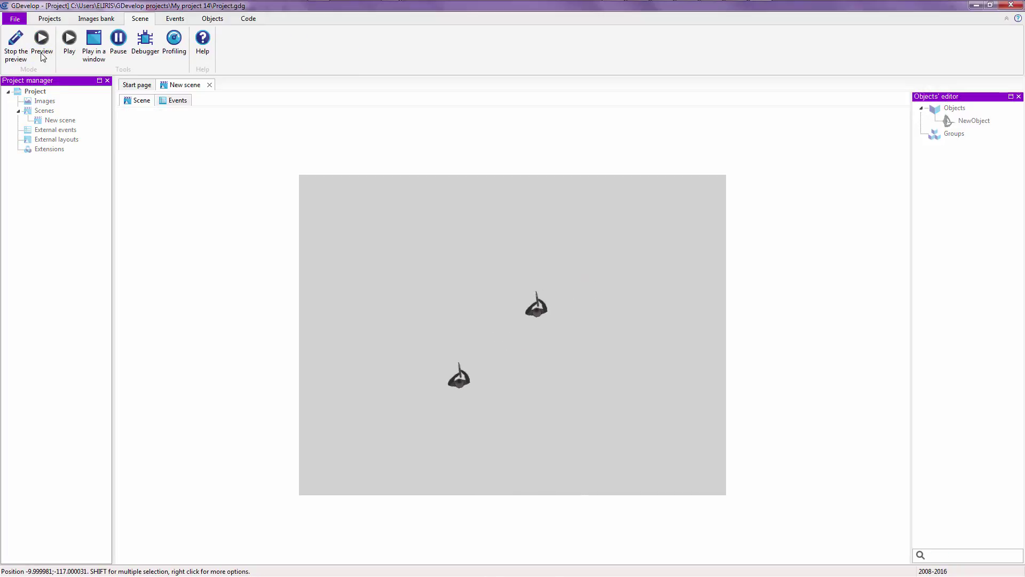
left_click(16, 42)
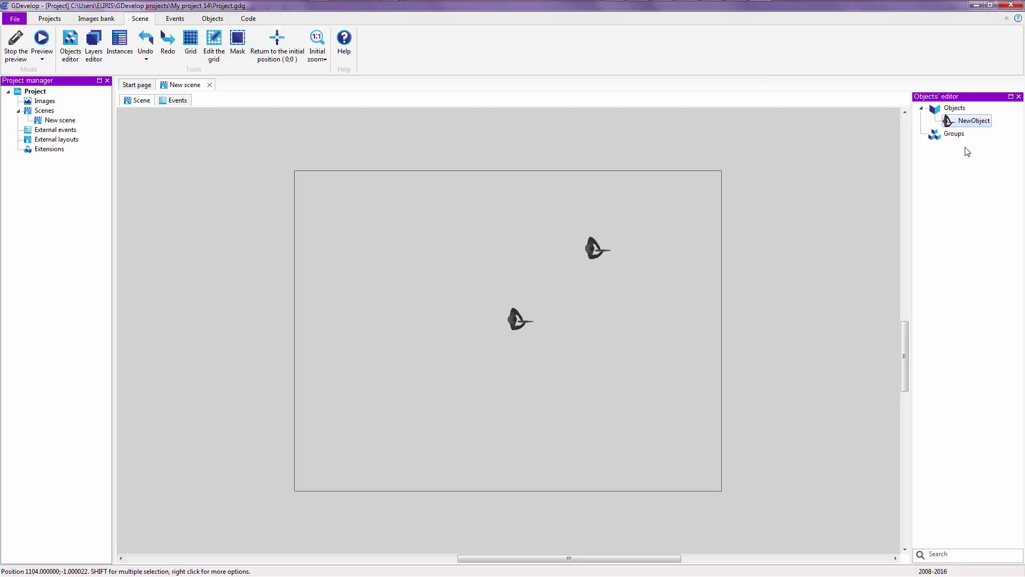
right_click(954, 126)
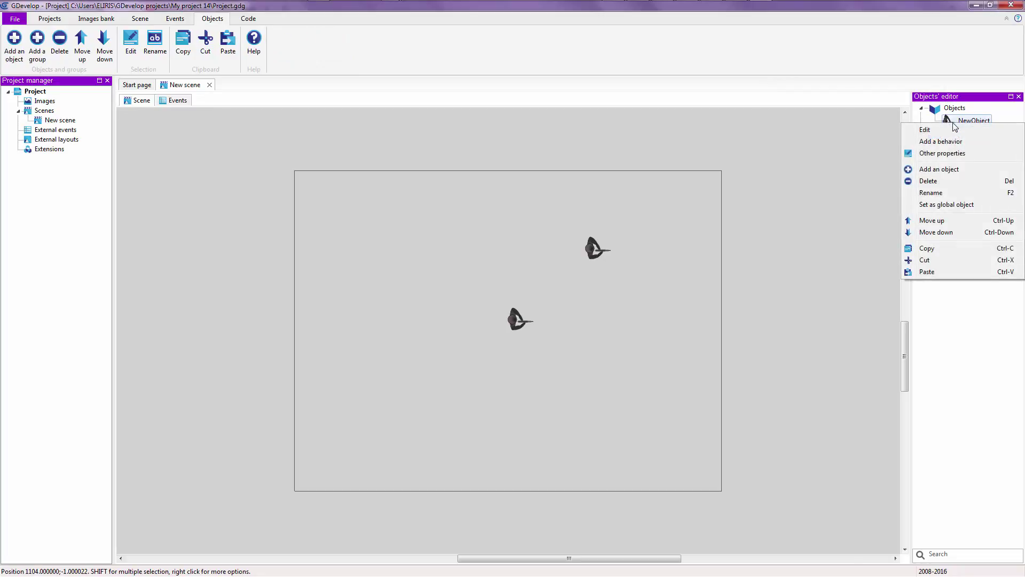
left_click(594, 250)
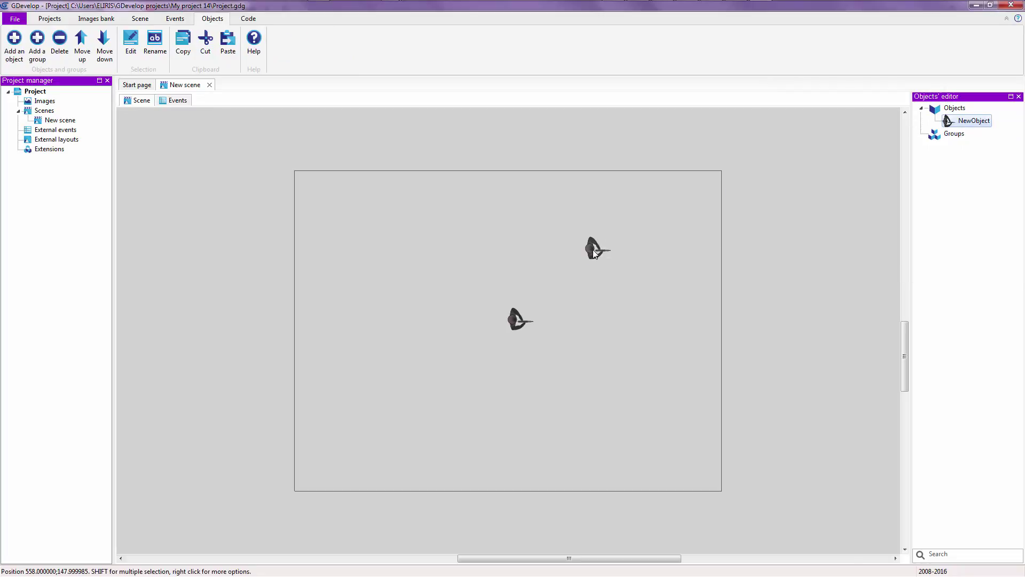
right_click(594, 249)
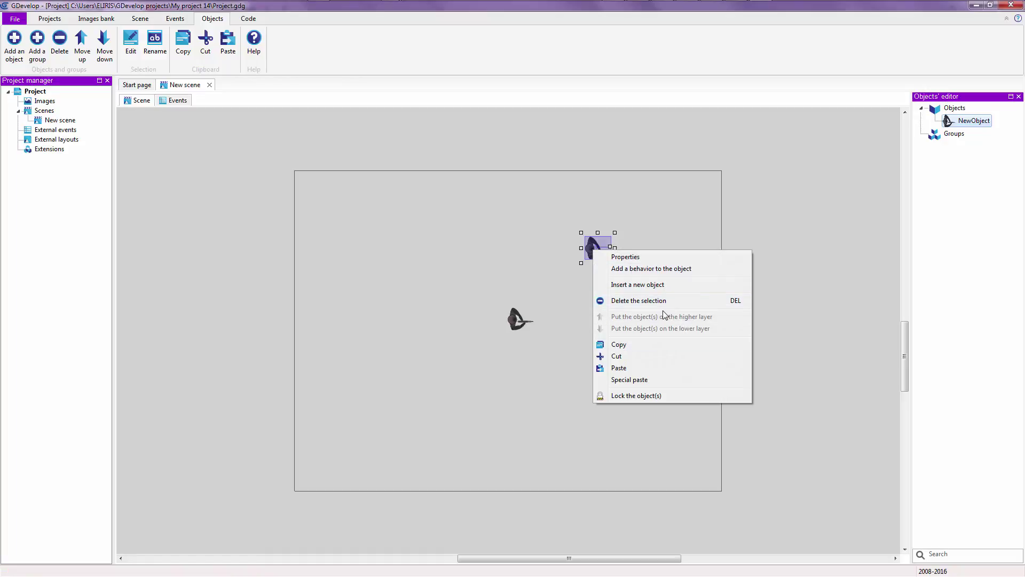
left_click(962, 124)
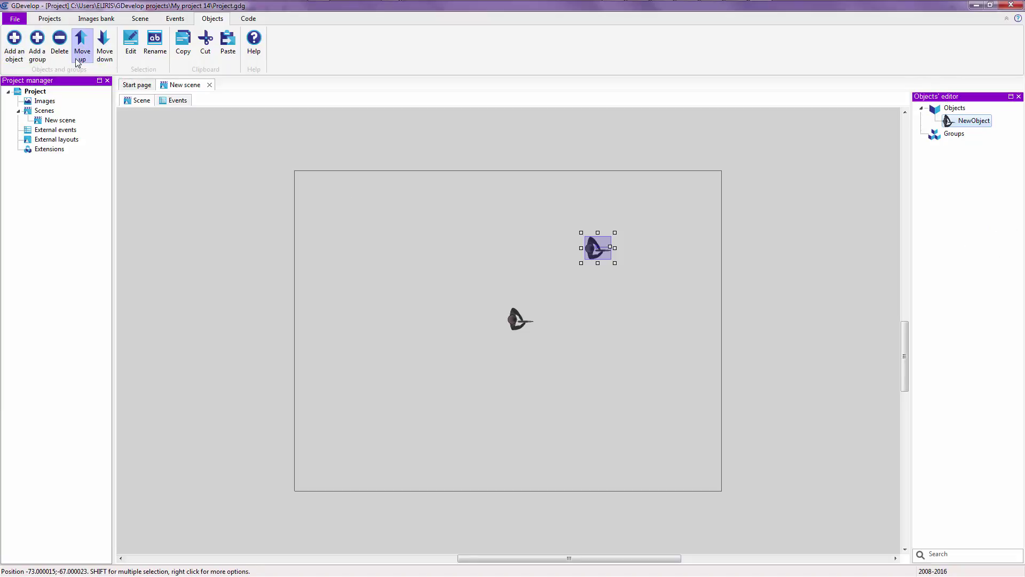
left_click(134, 45)
left_click_drag(216, 48, 288, 102)
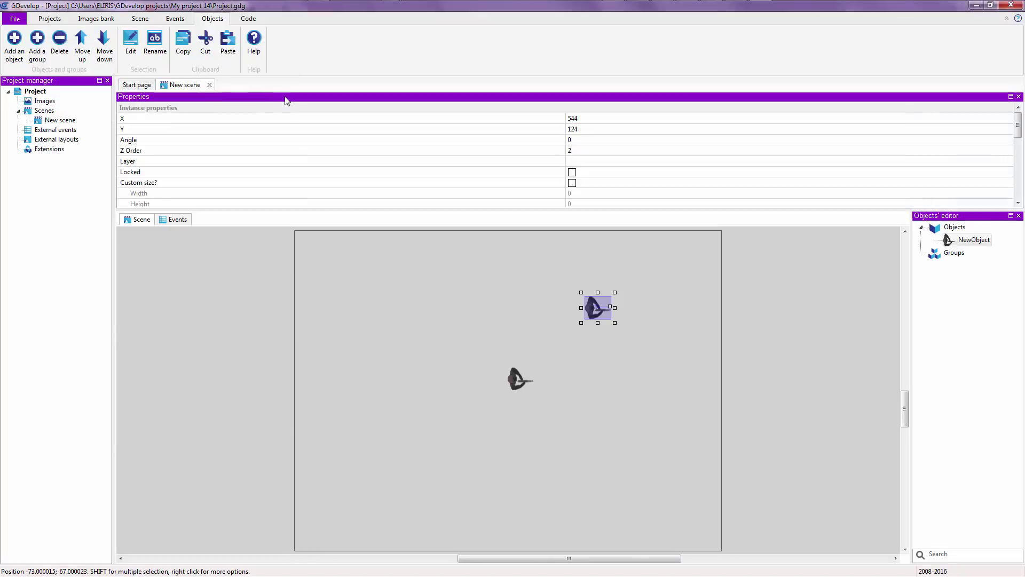
left_click(137, 85)
left_click(176, 86)
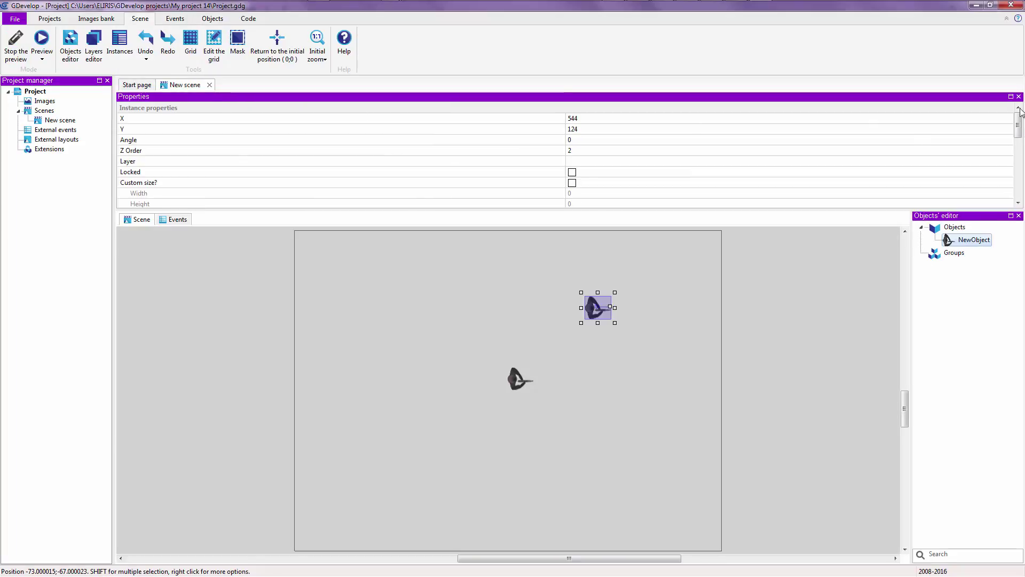
left_click(1019, 97)
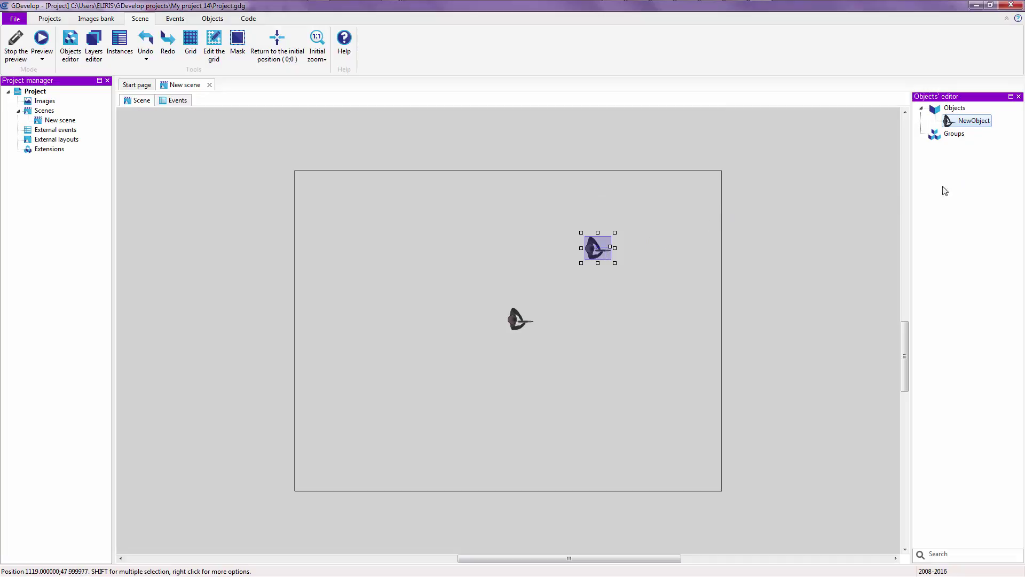
right_click(955, 126)
left_click(929, 132)
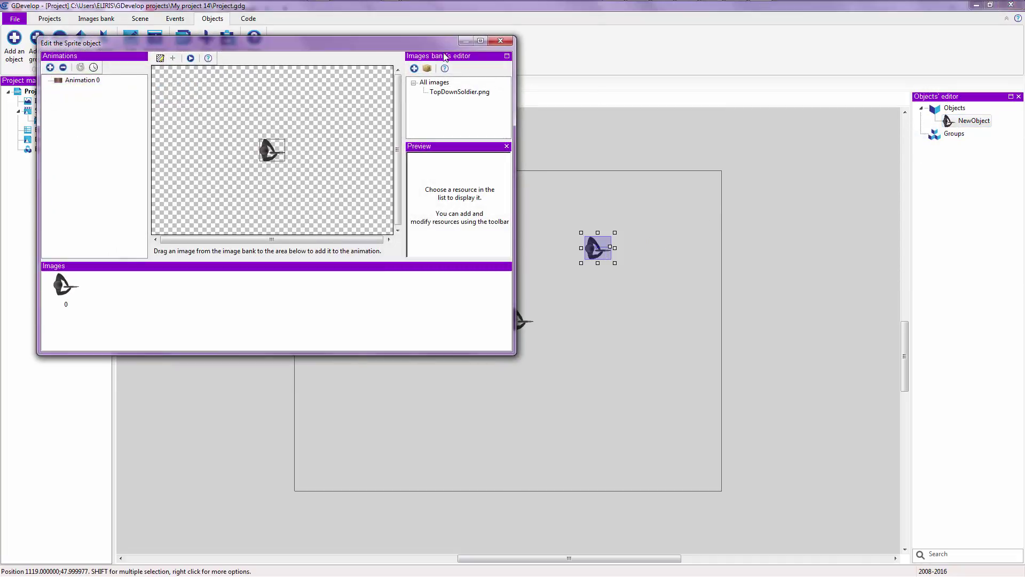
left_click(501, 41)
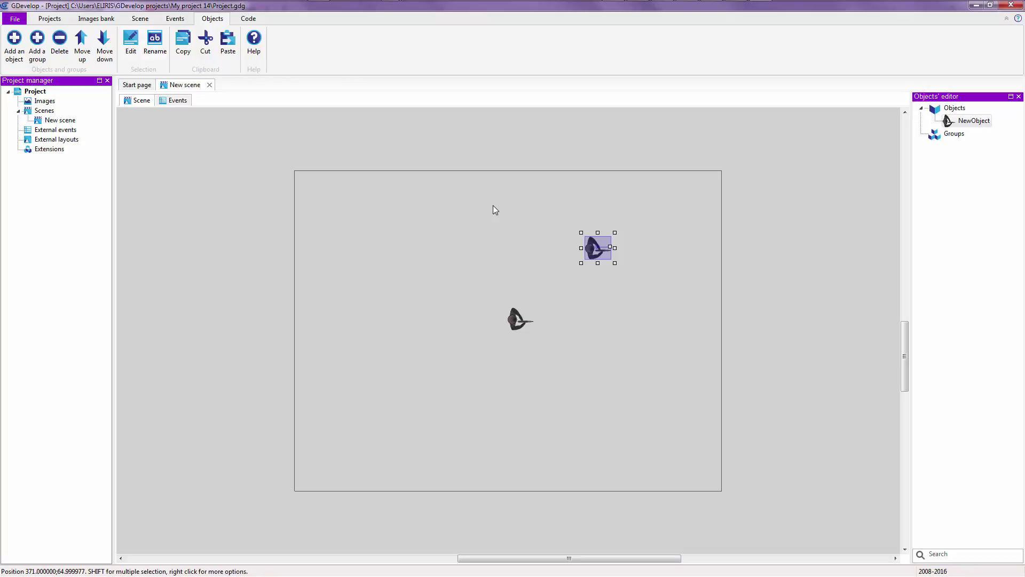
left_click(493, 207)
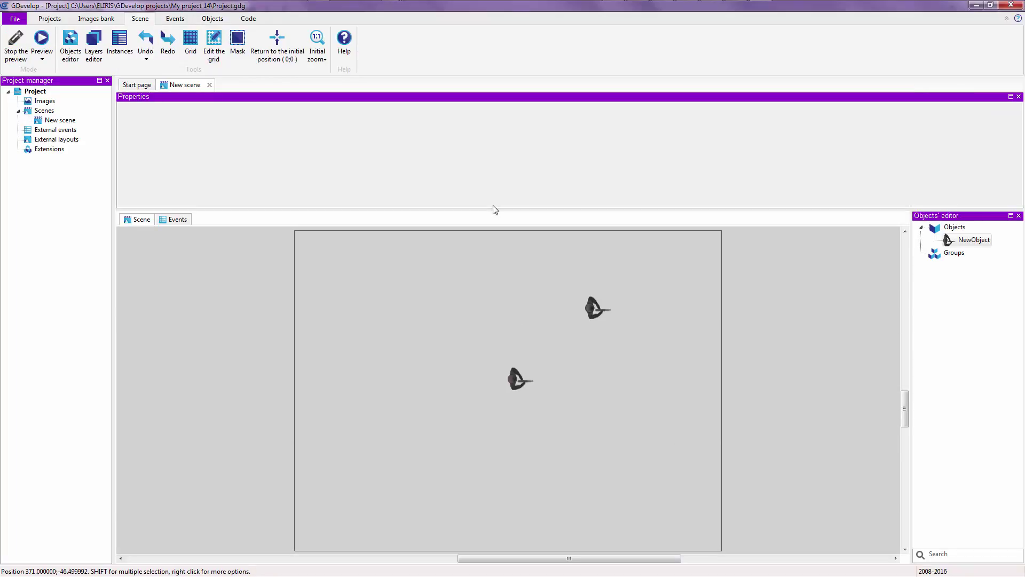
left_click(1018, 96)
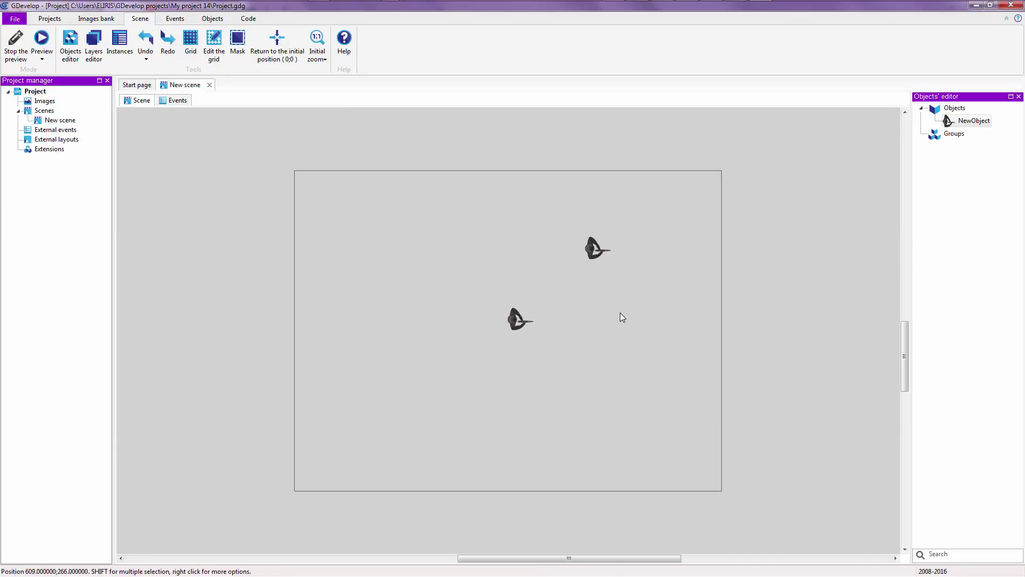